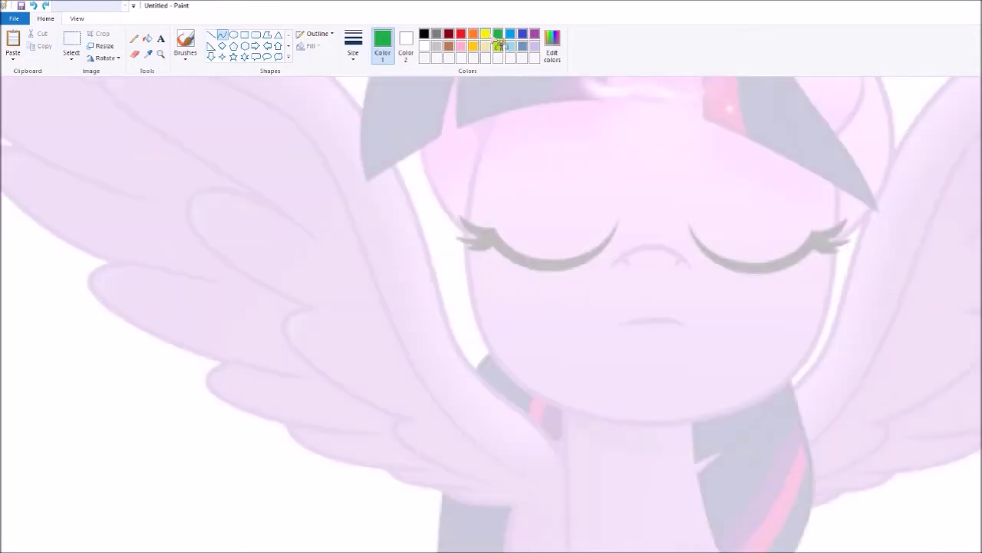
# Trace the chest's left edge and the left front leg down around its hoof with yellow curves.
pyautogui.moveTo(510, 322); pyautogui.dragTo(499, 329)
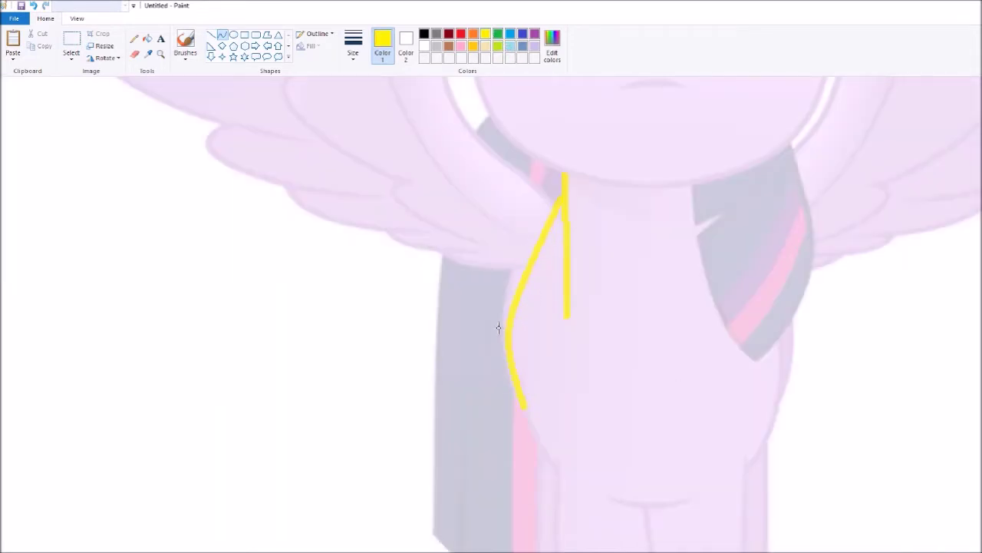
pyautogui.scroll(-3, 526, 159)
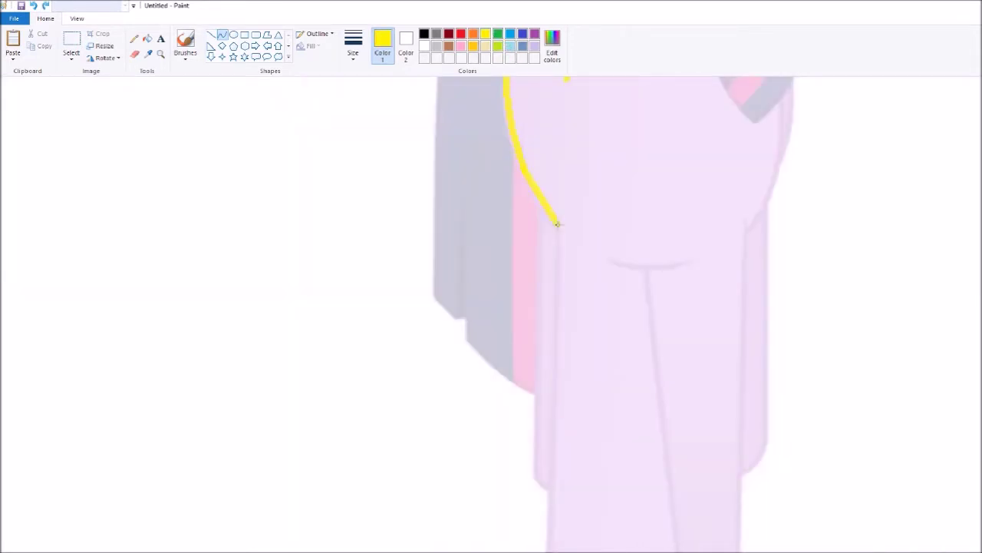
pyautogui.scroll(-1, 582, 203)
pyautogui.moveTo(558, 94); pyautogui.dragTo(545, 520)
pyautogui.scroll(1, 546, 520)
pyautogui.click(548, 422)
pyautogui.scroll(-3, 548, 422)
pyautogui.moveTo(548, 286); pyautogui.dragTo(661, 285)
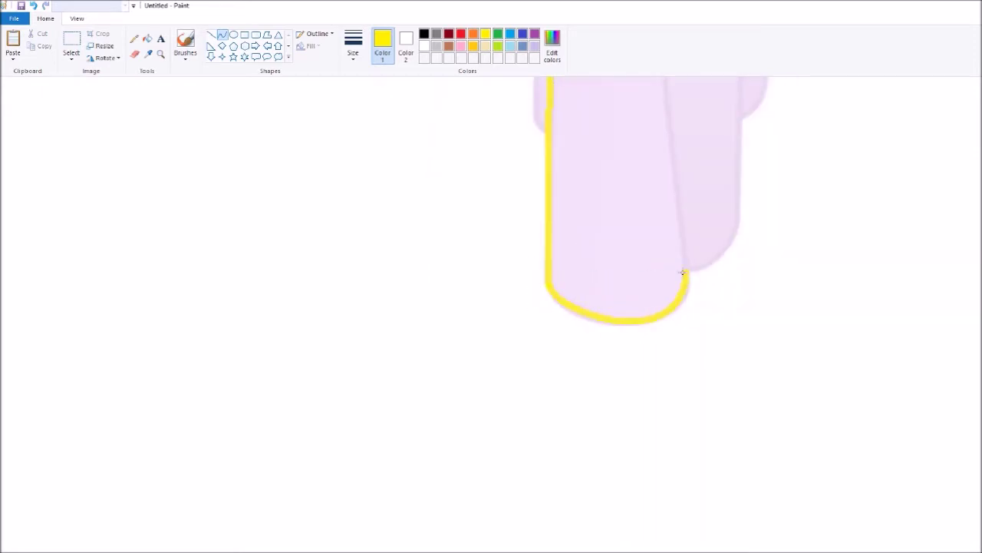
# Trace the chest crease and the dividing line between the two front legs in yellow.
pyautogui.scroll(3, 683, 272)
pyautogui.scroll(1, 654, 171)
pyautogui.moveTo(608, 259); pyautogui.dragTo(695, 258)
pyautogui.click(647, 270)
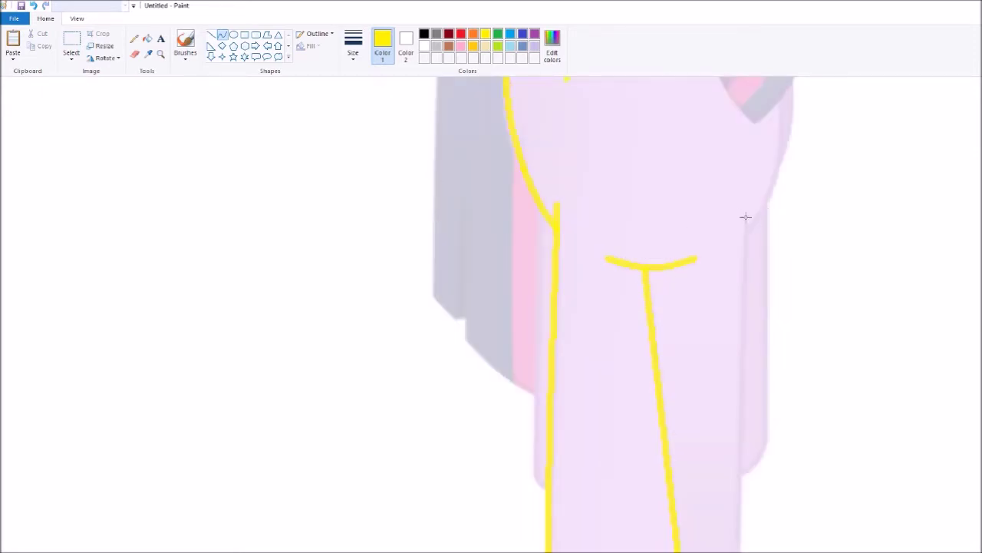
# Trace the right front leg's outer edge and the left hind leg behind the front leg in yellow.
pyautogui.scroll(-2, 748, 219)
pyautogui.moveTo(746, 98); pyautogui.dragTo(737, 460)
pyautogui.scroll(2, 540, 482)
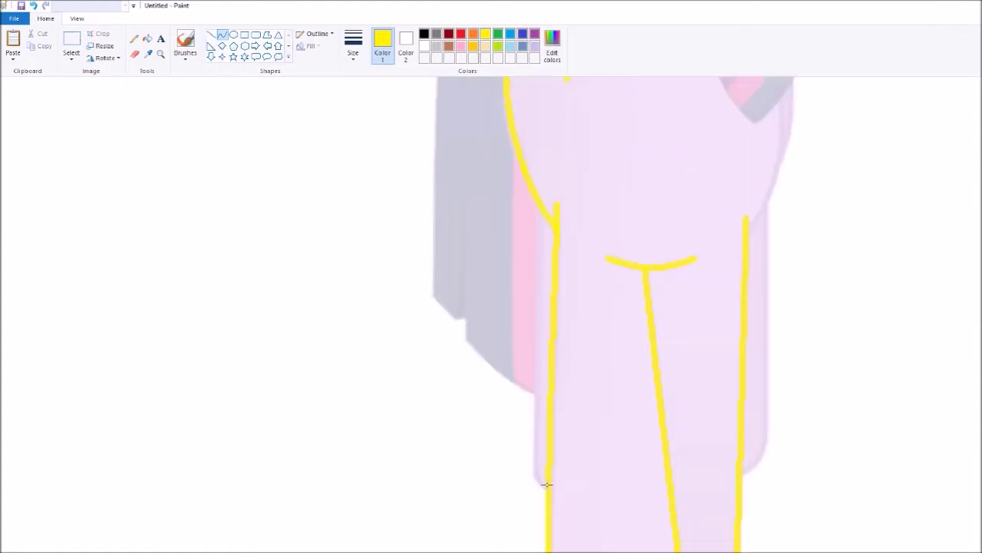
pyautogui.scroll(2, 767, 255)
# Change the shape outline style from Marker to Solid color.
pyautogui.moveTo(746, 462); pyautogui.dragTo(752, 291)
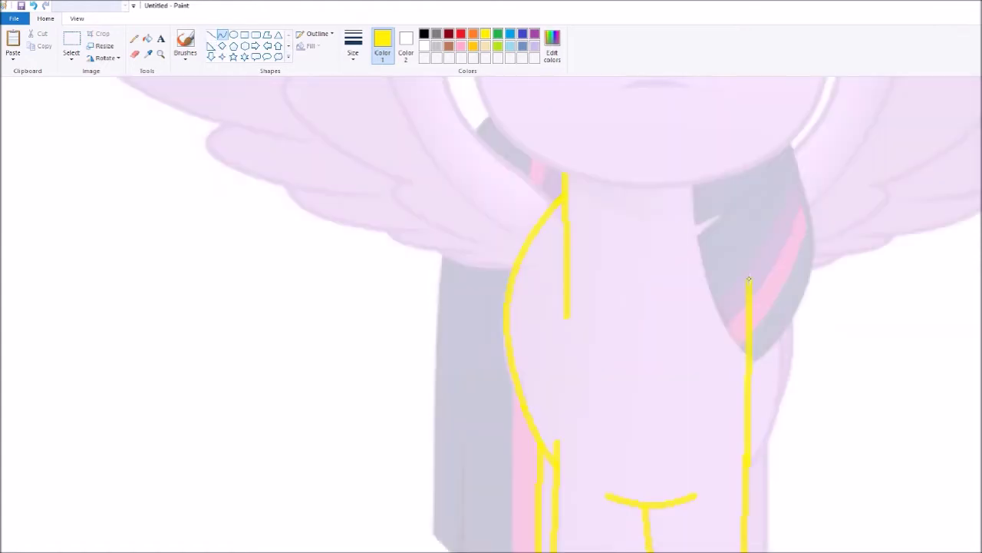
pyautogui.click(317, 34)
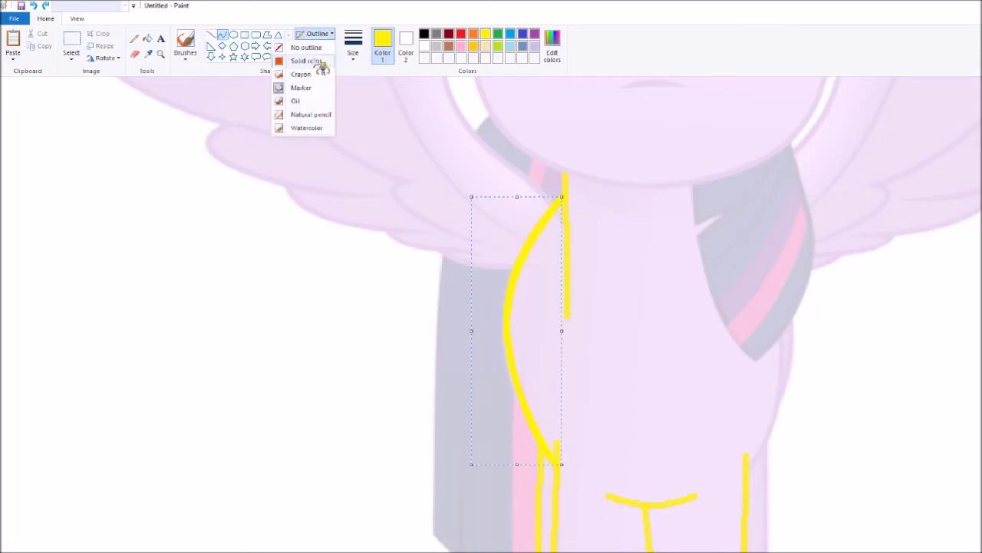
pyautogui.click(317, 66)
pyautogui.scroll(-4, 348, 149)
pyautogui.scroll(5, 358, 83)
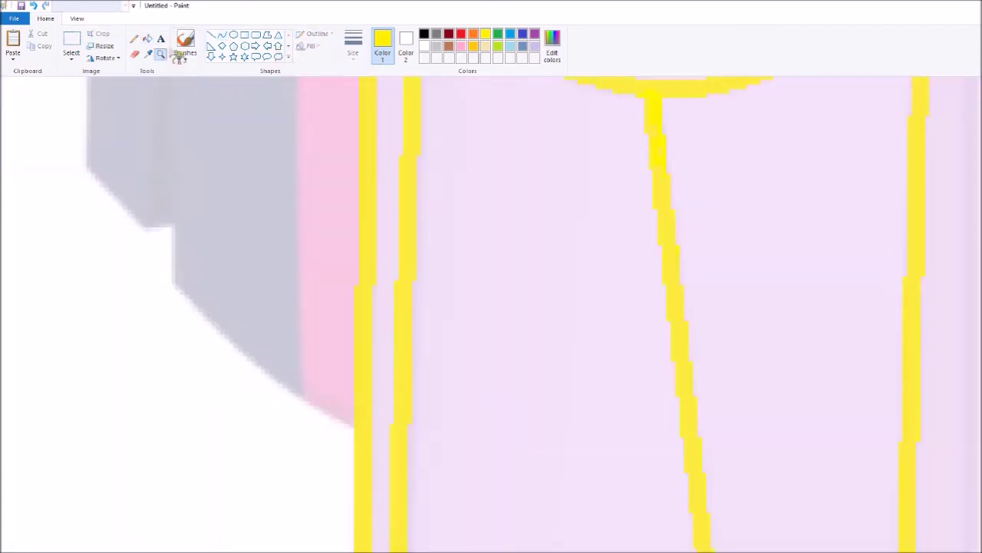
pyautogui.scroll(6, 258, 112)
pyautogui.click(222, 35)
pyautogui.scroll(2, 307, 93)
pyautogui.click(510, 46)
pyautogui.click(522, 48)
pyautogui.moveTo(442, 135)
pyautogui.mouseDown()
pyautogui.moveTo(450, 518)
pyautogui.moveTo(435, 506)
pyautogui.mouseUp()
pyautogui.hotkey('ctrl', 'z')
pyautogui.hotkey('ctrl', 'z')
# Trace the chest's left edge again from the neck to the leg with a solid yellow curve.
pyautogui.click(160, 55)
pyautogui.scroll(-4, 289, 81)
pyautogui.click(222, 34)
pyautogui.click(486, 34)
pyautogui.scroll(-4, 504, 147)
pyautogui.scroll(5, 234, 263)
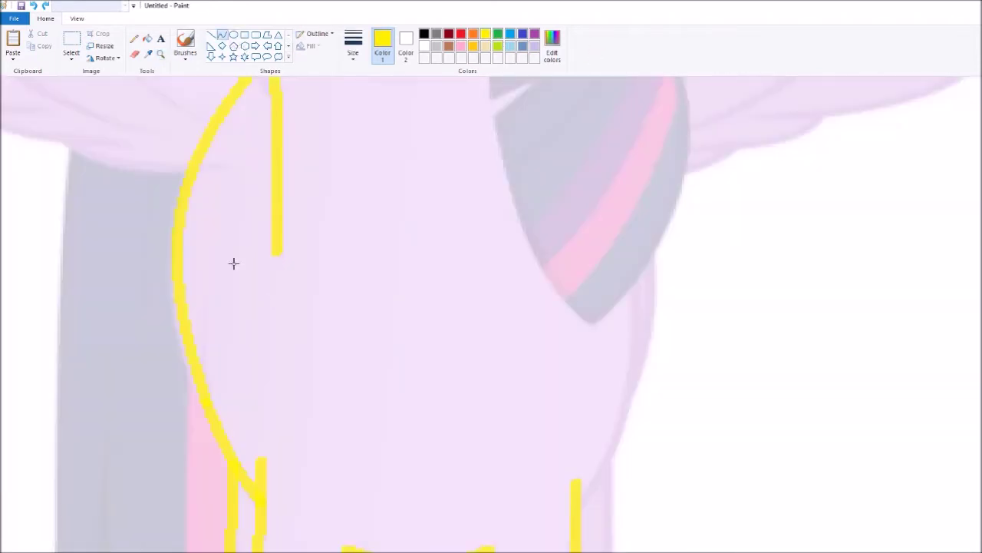
pyautogui.moveTo(272, 80)
pyautogui.mouseDown()
pyautogui.moveTo(235, 368)
pyautogui.moveTo(258, 503)
pyautogui.mouseUp()
pyautogui.click(158, 177)
pyautogui.click(133, 344)
# Flip the new yellow curve horizontally and move it to the right side of the chest.
pyautogui.rightClick(161, 206)
pyautogui.moveTo(190, 237)
pyautogui.click(126, 293)
pyautogui.moveTo(211, 239)
pyautogui.mouseDown()
pyautogui.moveTo(685, 240)
pyautogui.moveTo(646, 240)
pyautogui.mouseUp()
pyautogui.scroll(3, 647, 241)
pyautogui.click(564, 382)
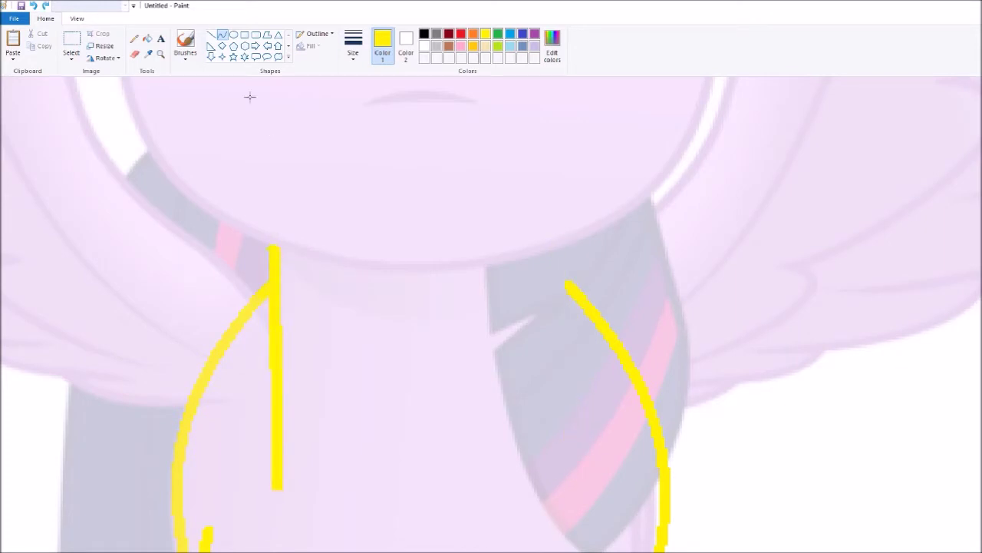
# Draw the right neck line in yellow and trace the chest's right edge with a light blue curve.
pyautogui.scroll(-3, 572, 288)
pyautogui.moveTo(576, 381)
pyautogui.mouseDown()
pyautogui.moveTo(616, 199)
pyautogui.moveTo(552, 173)
pyautogui.mouseUp()
pyautogui.scroll(1, 607, 192)
pyautogui.click(656, 354)
pyautogui.click(654, 296)
pyautogui.scroll(1, 564, 184)
pyautogui.click(668, 426)
pyautogui.click(678, 366)
# Fill the mirrored yellow curve on the right side of the chest with white.
pyautogui.click(148, 38)
pyautogui.scroll(3, 607, 357)
pyautogui.rightClick(616, 338)
pyautogui.hotkey('ctrl', 'z')
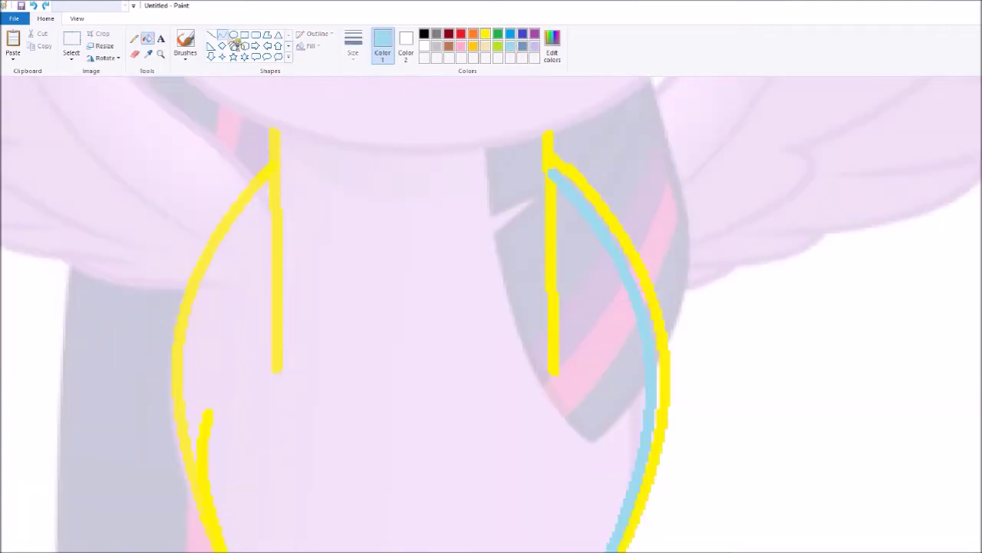
pyautogui.click(149, 38)
pyautogui.rightClick(593, 193)
# Trace the right hind leg's outer edge and its rounded hoof in light blue.
pyautogui.scroll(-3, 575, 219)
pyautogui.click(161, 54)
pyautogui.rightClick(303, 208)
pyautogui.rightClick(215, 242)
pyautogui.click(219, 243)
pyautogui.scroll(-4, 469, 225)
pyautogui.click(472, 224)
pyautogui.moveTo(338, 206); pyautogui.dragTo(343, 409)
pyautogui.moveTo(334, 459); pyautogui.dragTo(334, 317)
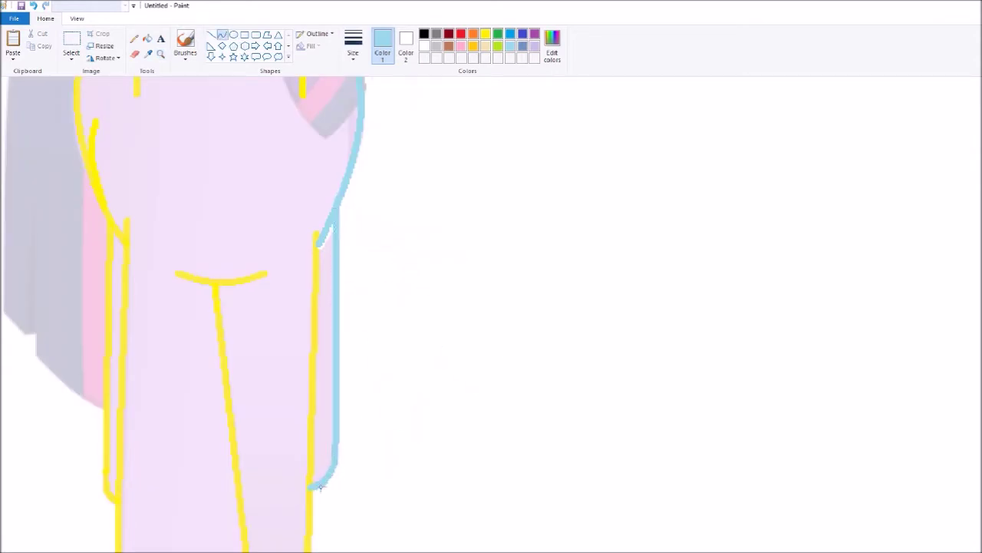
# Add a short light blue inner curve just inside the chest's right edge.
pyautogui.scroll(3, 325, 479)
pyautogui.hscroll(-2, 620, 392)
pyautogui.scroll(-1, 620, 391)
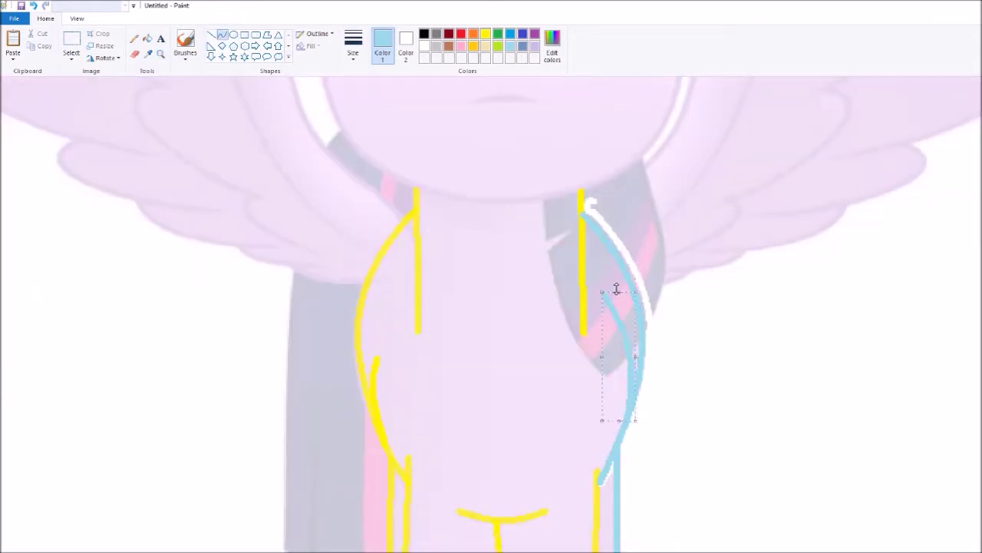
pyautogui.scroll(-1, 645, 297)
# Trace the left side of the face from the eyelash down to the jaw with a light blue curve.
pyautogui.scroll(3, 644, 296)
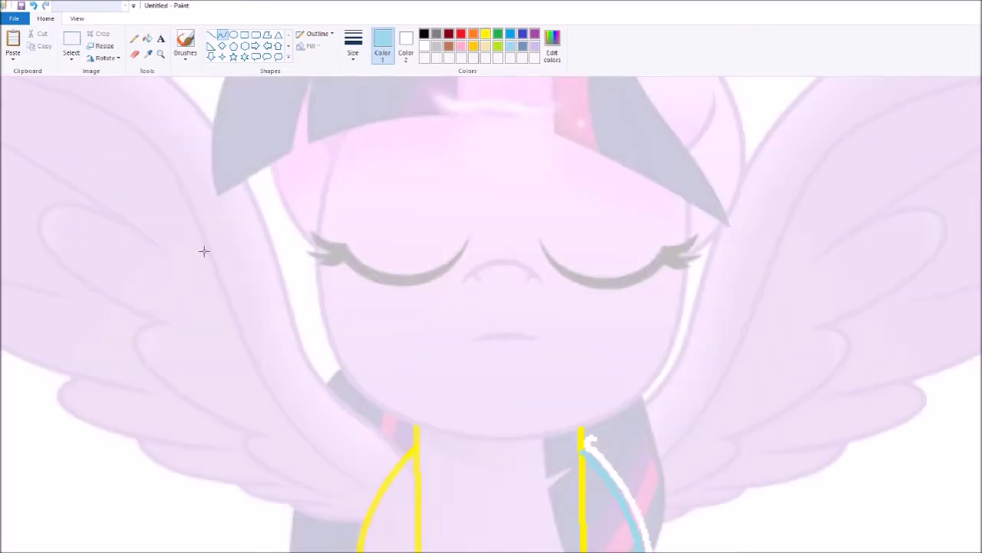
pyautogui.click(160, 54)
pyautogui.rightClick(250, 191)
pyautogui.rightClick(250, 191)
pyautogui.click(269, 187)
pyautogui.click(269, 188)
pyautogui.click(269, 187)
pyautogui.click(223, 339)
pyautogui.click(249, 399)
# Trace the chin and the right side of the face up to the hair with light blue curves.
pyautogui.moveTo(348, 430); pyautogui.dragTo(676, 351)
pyautogui.click(473, 464)
pyautogui.click(603, 454)
pyautogui.scroll(3, 682, 351)
pyautogui.moveTo(676, 469); pyautogui.dragTo(709, 252)
pyautogui.click(720, 393)
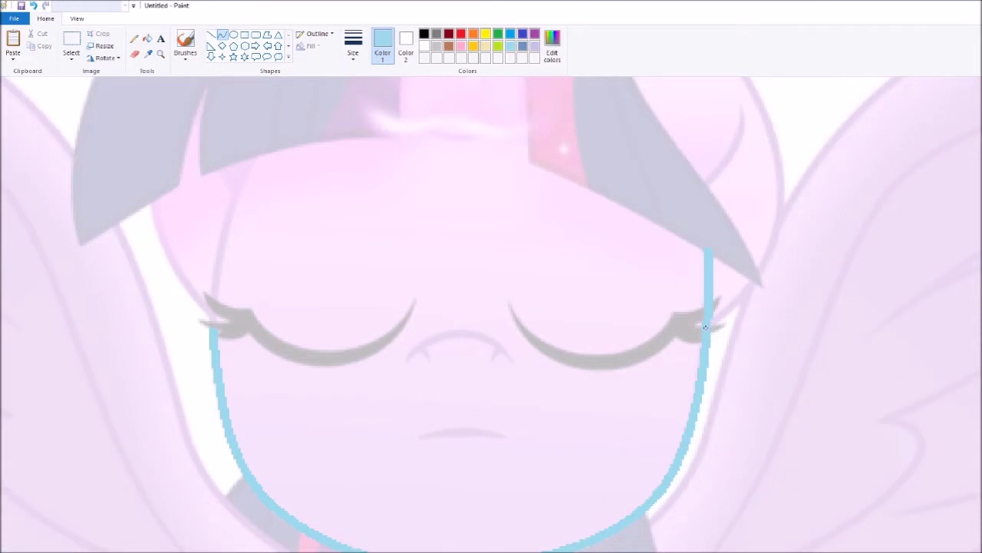
# Trace the outline of the right ear, with its pointed tip, in light blue.
pyautogui.scroll(3, 720, 338)
pyautogui.moveTo(711, 443); pyautogui.dragTo(654, 102)
pyautogui.click(772, 412)
pyautogui.click(840, 234)
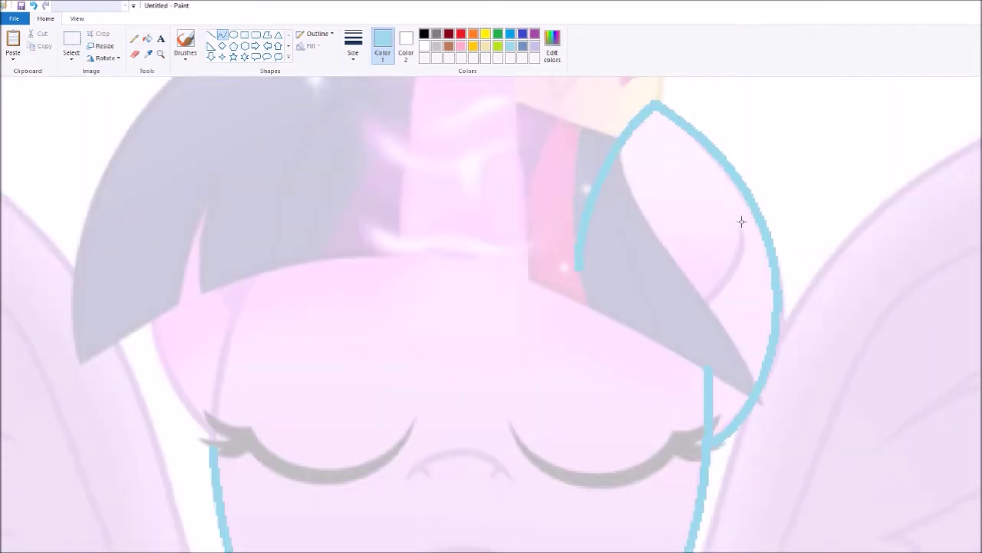
# Trace the inner fold of the right ear with light blue curves.
pyautogui.moveTo(668, 335); pyautogui.dragTo(667, 183)
pyautogui.click(637, 244)
pyautogui.scroll(-3, 724, 178)
pyautogui.scroll(3, 694, 263)
pyautogui.moveTo(213, 444); pyautogui.dragTo(618, 307)
pyautogui.moveTo(441, 280); pyautogui.dragTo(192, 218)
pyautogui.click(533, 89)
pyautogui.hotkey('ctrl', 'z')
pyautogui.moveTo(213, 443); pyautogui.dragTo(359, 213)
pyautogui.click(174, 307)
pyautogui.hotkey('ctrl', 'z')
pyautogui.moveTo(213, 443); pyautogui.dragTo(432, 208)
pyautogui.click(198, 318)
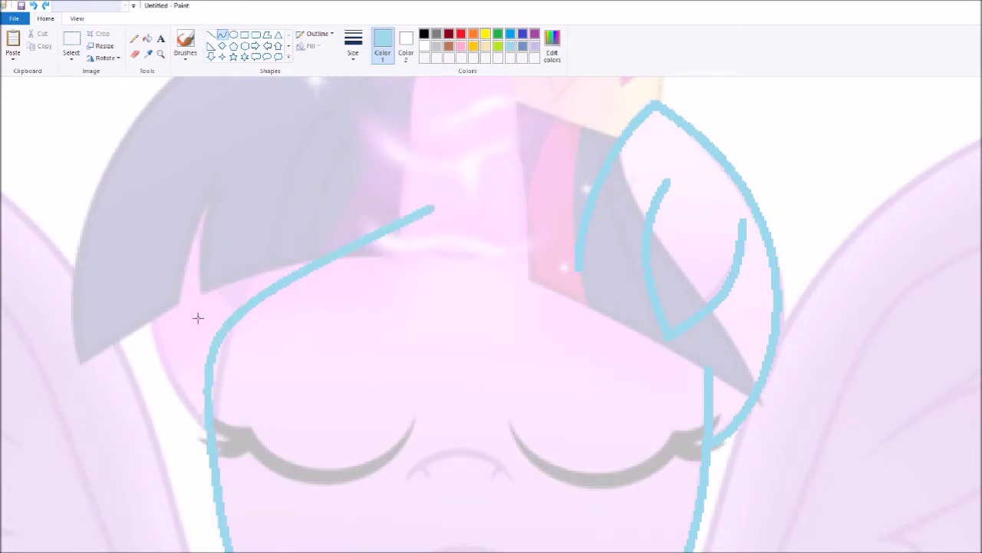
pyautogui.click(285, 206)
pyautogui.hotkey('ctrl', 'z')
pyautogui.hotkey('ctrl', 'z')
pyautogui.moveTo(214, 444)
pyautogui.mouseDown()
pyautogui.moveTo(500, 220)
pyautogui.moveTo(629, 236)
pyautogui.mouseUp()
pyautogui.click(205, 195)
pyautogui.moveTo(395, 162); pyautogui.dragTo(418, 96)
pyautogui.scroll(-6, 696, 155)
pyautogui.scroll(3, 696, 156)
pyautogui.hotkey('ctrl', 'z')
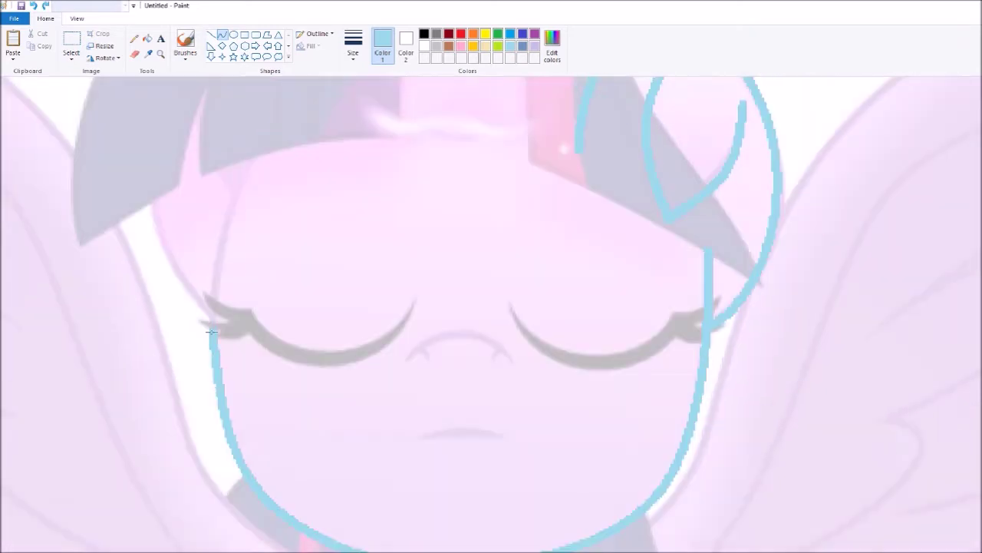
# Trace the top of the head from the left eyelash to the right ear in light blue, and dab white beside the ear's lower ends.
pyautogui.scroll(3, 211, 332)
pyautogui.moveTo(213, 445); pyautogui.dragTo(600, 230)
pyautogui.click(197, 235)
pyautogui.click(383, 132)
pyautogui.scroll(-3, 601, 243)
pyautogui.moveTo(705, 240); pyautogui.dragTo(697, 298)
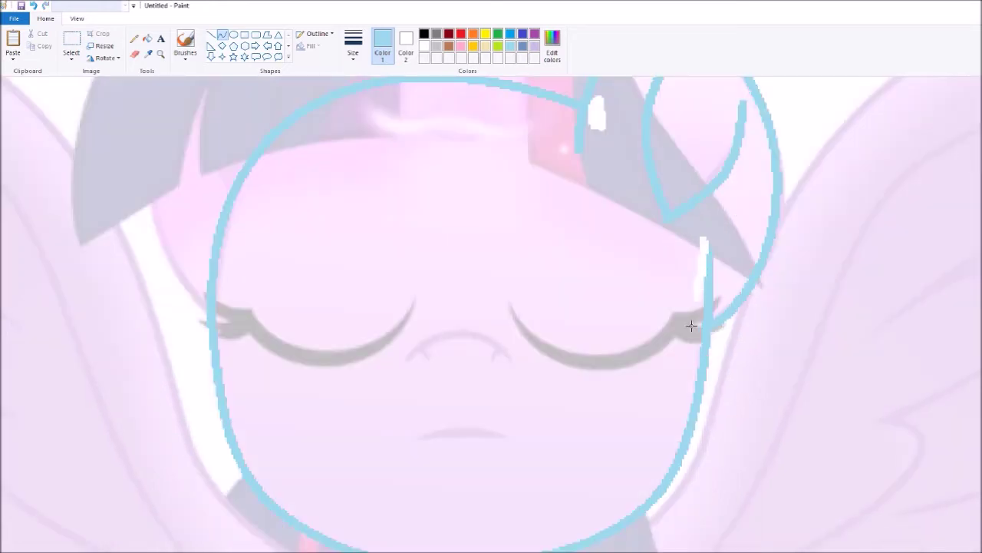
# Outline the right ear with a free-form selection, then copy and paste it.
pyautogui.click(161, 54)
pyautogui.rightClick(228, 215)
pyautogui.click(228, 215)
pyautogui.click(377, 232)
pyautogui.click(71, 55)
pyautogui.click(46, 97)
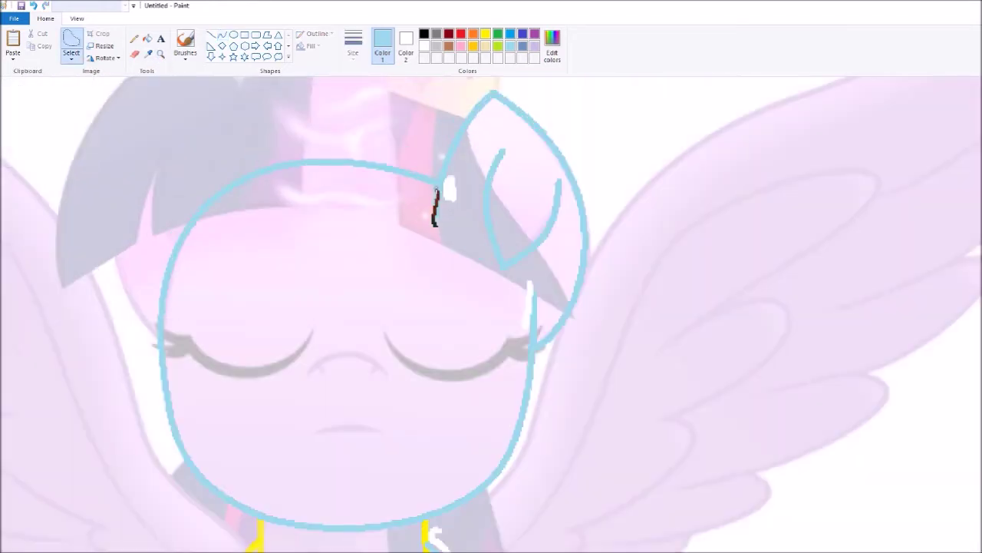
pyautogui.moveTo(460, 84); pyautogui.dragTo(435, 146)
pyautogui.hotkey('ctrl', 'c')
pyautogui.hotkey('ctrl', 'v')
# Move the pasted ear to the blank area beside the legs and flip it horizontally.
pyautogui.scroll(-10, 53, 191)
pyautogui.moveTo(61, 93)
pyautogui.mouseDown()
pyautogui.moveTo(53, 191)
pyautogui.moveTo(72, 191)
pyautogui.mouseUp()
pyautogui.click(104, 59)
pyautogui.click(127, 117)
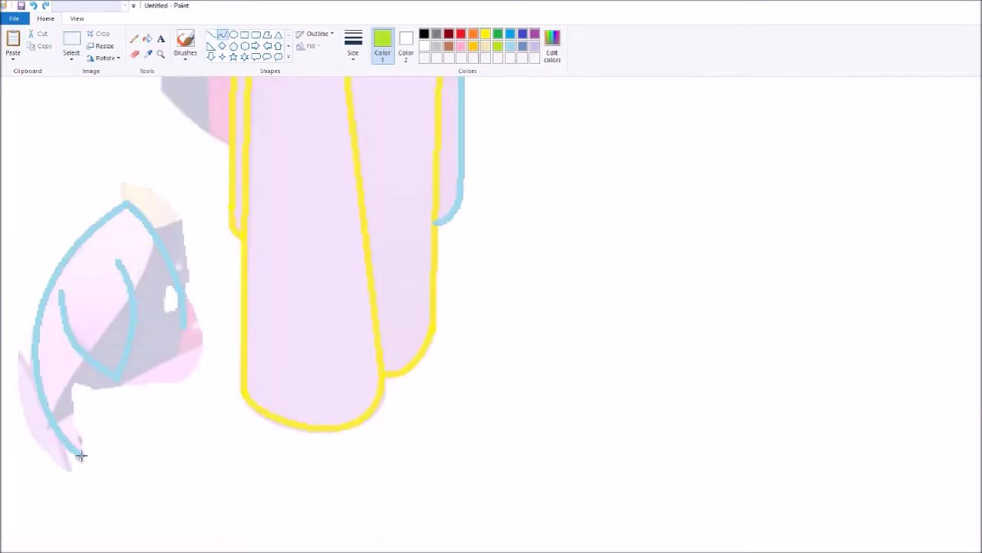
# Draw the left ear's outer curve in lime, using the flipped ear copy as the guide.
pyautogui.click(15, 376)
pyautogui.click(10, 266)
pyautogui.moveTo(53, 287); pyautogui.dragTo(131, 171)
pyautogui.scroll(10, 131, 171)
pyautogui.scroll(3, 131, 171)
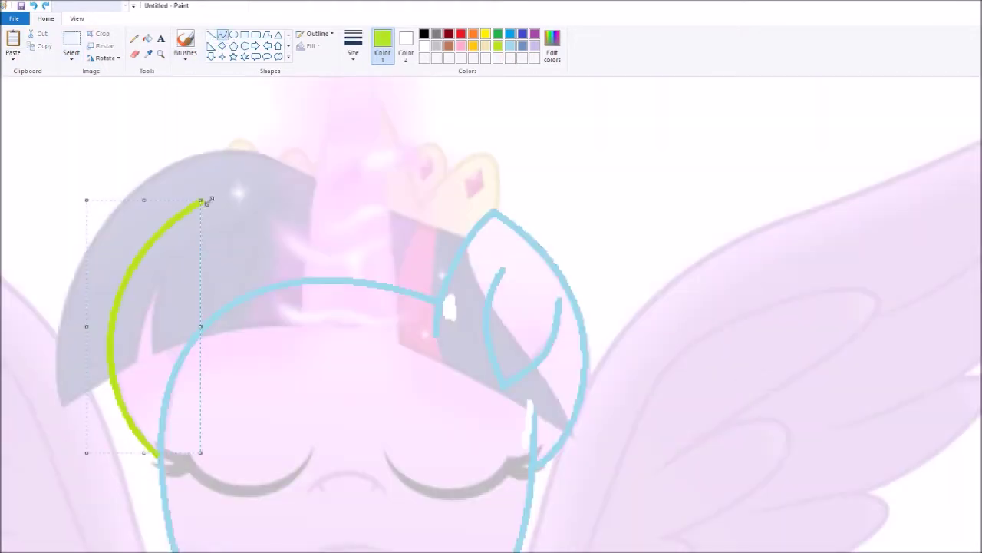
# Trace the right ear's curve in lime, flip it horizontally and move it onto the left ear.
pyautogui.click(436, 269)
pyautogui.rightClick(463, 266)
pyautogui.moveTo(431, 300)
pyautogui.click(380, 350)
pyautogui.moveTo(467, 270); pyautogui.dragTo(195, 289)
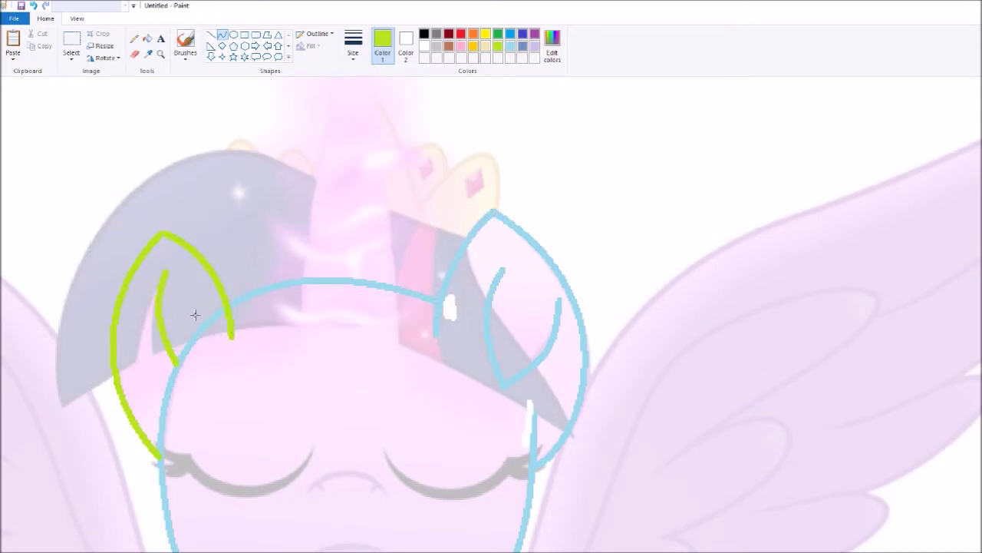
# Trace the mouth line with a shallow lime curve.
pyautogui.click(160, 55)
pyautogui.rightClick(209, 169)
pyautogui.rightClick(212, 167)
pyautogui.rightClick(215, 167)
pyautogui.click(354, 196)
pyautogui.click(340, 243)
pyautogui.click(307, 215)
pyautogui.click(206, 119)
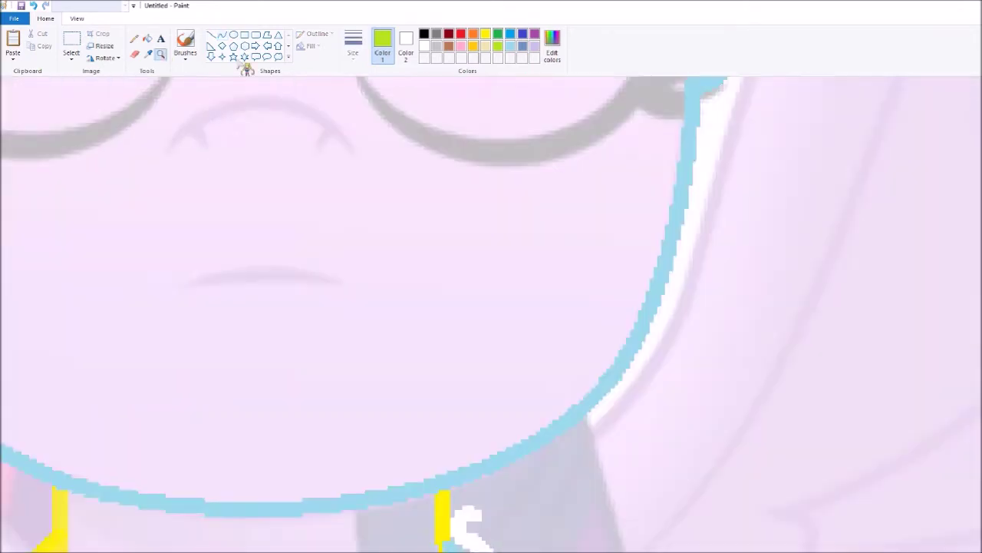
pyautogui.moveTo(336, 283); pyautogui.dragTo(339, 283)
pyautogui.click(226, 272)
pyautogui.click(296, 272)
# Trace the nose arch above the mouth and its nostrils in lime curves.
pyautogui.scroll(3, 261, 254)
pyautogui.click(212, 198)
pyautogui.click(310, 193)
pyautogui.moveTo(167, 269)
pyautogui.mouseDown()
pyautogui.moveTo(355, 268)
pyautogui.moveTo(333, 251)
pyautogui.mouseUp()
pyautogui.scroll(3, 248, 218)
# Select the whole traced picture and copy it.
pyautogui.click(161, 54)
pyautogui.rightClick(215, 166)
pyautogui.click(279, 217)
pyautogui.click(72, 57)
pyautogui.click(57, 119)
pyautogui.rightClick(250, 182)
pyautogui.click(226, 206)
# Switch to PaintTool SAI, create a new canvas and paste the copied picture into place on it.
pyautogui.click(723, 537)
pyautogui.click(14, 19)
pyautogui.click(30, 32)
pyautogui.click(230, 201)
pyautogui.hotkey('ctrl', 'v')
pyautogui.click(238, 168)
pyautogui.click(237, 153)
pyautogui.moveTo(714, 212); pyautogui.dragTo(612, 235)
# Select the head and body outlines with the Magic Wand, using colour difference detection.
pyautogui.scroll(3, 612, 236)
pyautogui.click(260, 142)
pyautogui.scroll(3, 668, 123)
pyautogui.click(233, 240)
pyautogui.click(559, 206)
pyautogui.scroll(-3, 478, 201)
pyautogui.scroll(3, 664, 307)
pyautogui.click(660, 219)
pyautogui.scroll(-4, 563, 272)
pyautogui.click(556, 273)
# Set the colour difference to 23 and add the remaining traced lines, including the mouth and nose, to the selection.
pyautogui.click(245, 251)
pyautogui.click(536, 364)
pyautogui.scroll(4, 451, 189)
pyautogui.click(451, 189)
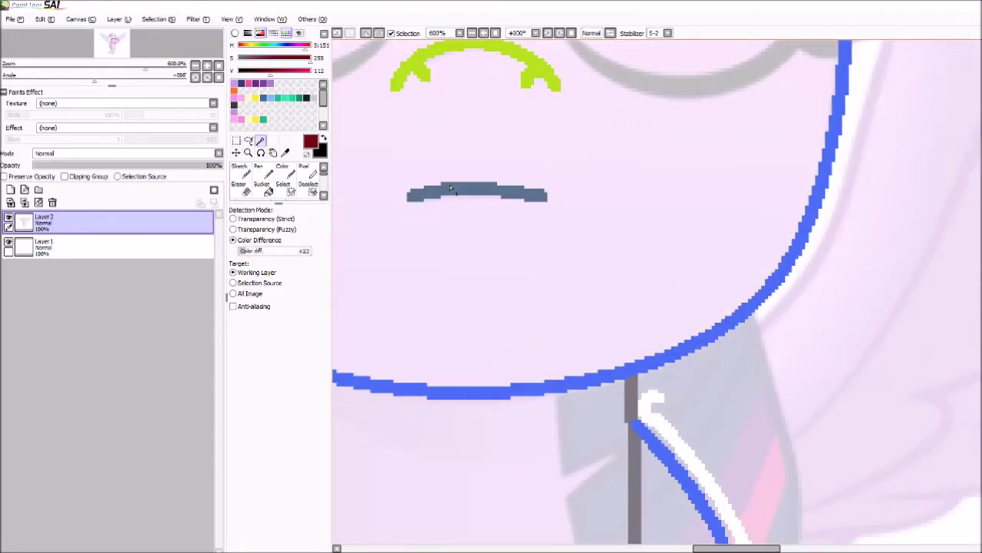
pyautogui.click(476, 47)
pyautogui.scroll(-4, 538, 253)
pyautogui.scroll(2, 683, 138)
pyautogui.scroll(-4, 649, 193)
# Invert the selection, erase the faded reference picture around the lines with a size 500 eraser, and deselect.
pyautogui.click(117, 20)
pyautogui.moveTo(154, 21)
pyautogui.click(162, 46)
pyautogui.click(240, 189)
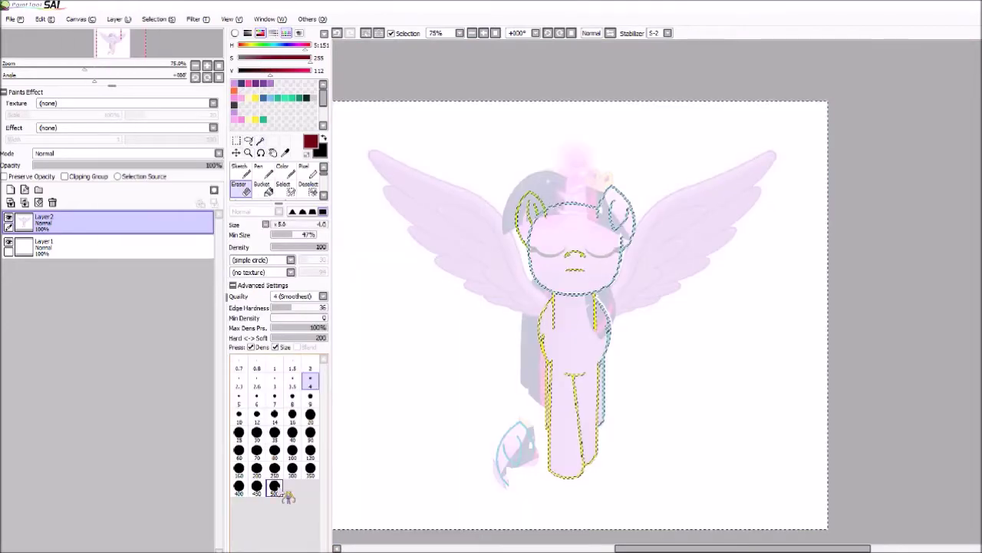
pyautogui.click(278, 488)
pyautogui.moveTo(430, 230); pyautogui.dragTo(714, 307)
pyautogui.click(237, 153)
pyautogui.hotkey('ctrl', 'd')
# Pick up the light blue line colour and extend the head line slightly past the right ear's edge with the Pixel tool.
pyautogui.scroll(4, 601, 177)
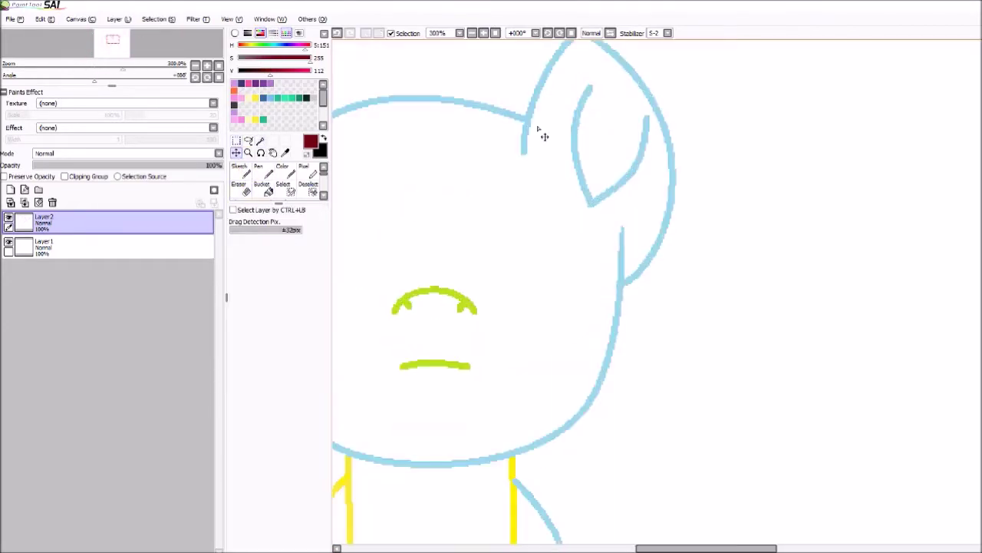
pyautogui.scroll(1, 538, 129)
pyautogui.click(308, 172)
pyautogui.rightClick(520, 227)
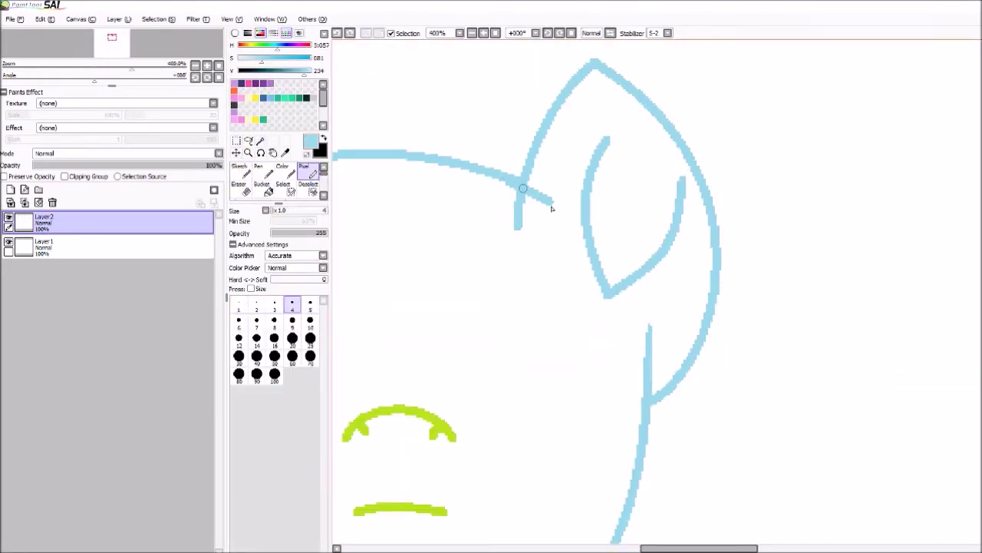
pyautogui.scroll(2, 536, 193)
pyautogui.scroll(2, 494, 252)
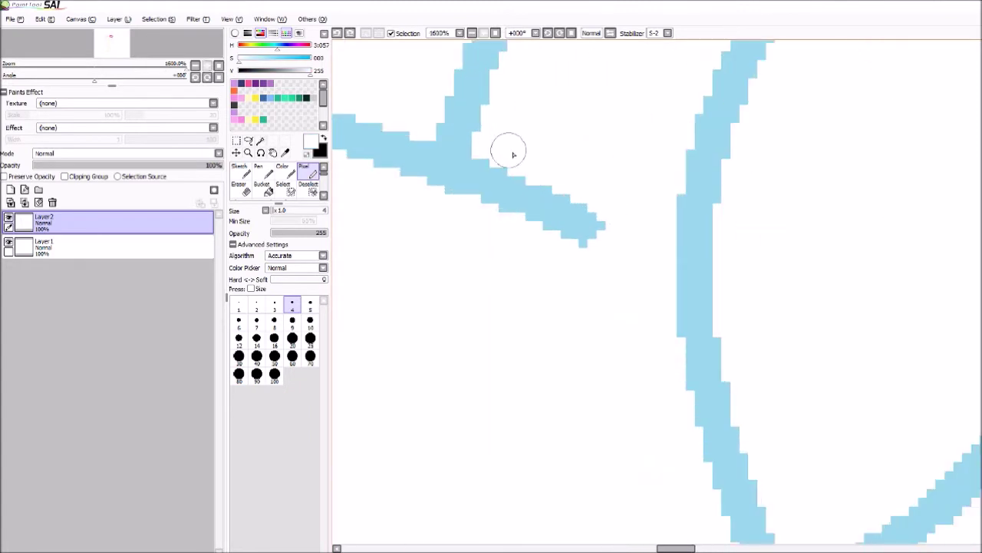
# Taper the ends of the extended head line, the right ear's inner lines and the right cheek line in white.
pyautogui.moveTo(635, 261); pyautogui.dragTo(578, 194)
pyautogui.hotkey('ctrl', 'z')
pyautogui.hotkey('ctrl', 'z')
pyautogui.hotkey('ctrl', 'y')
pyautogui.moveTo(500, 158); pyautogui.dragTo(686, 274)
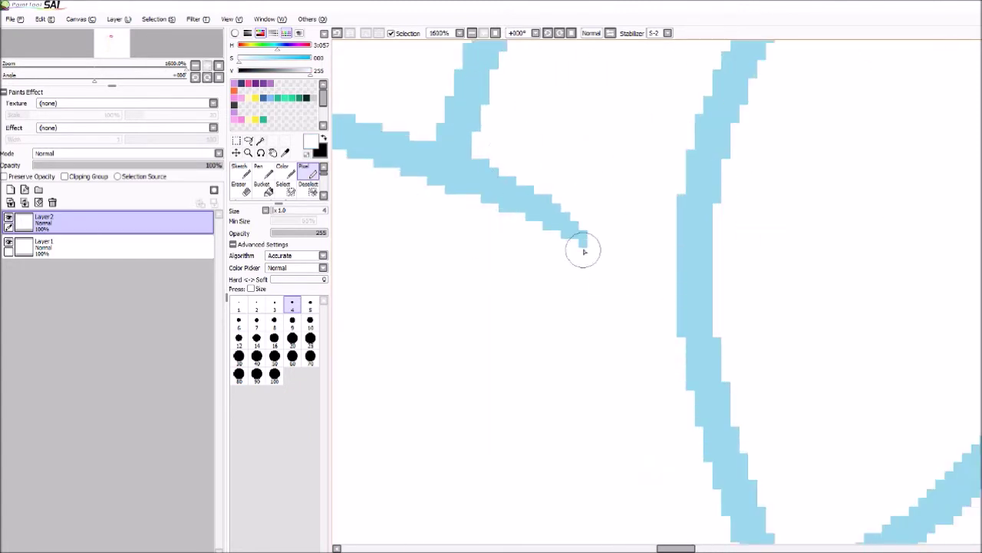
pyautogui.scroll(-5, 717, 234)
pyautogui.scroll(3, 757, 192)
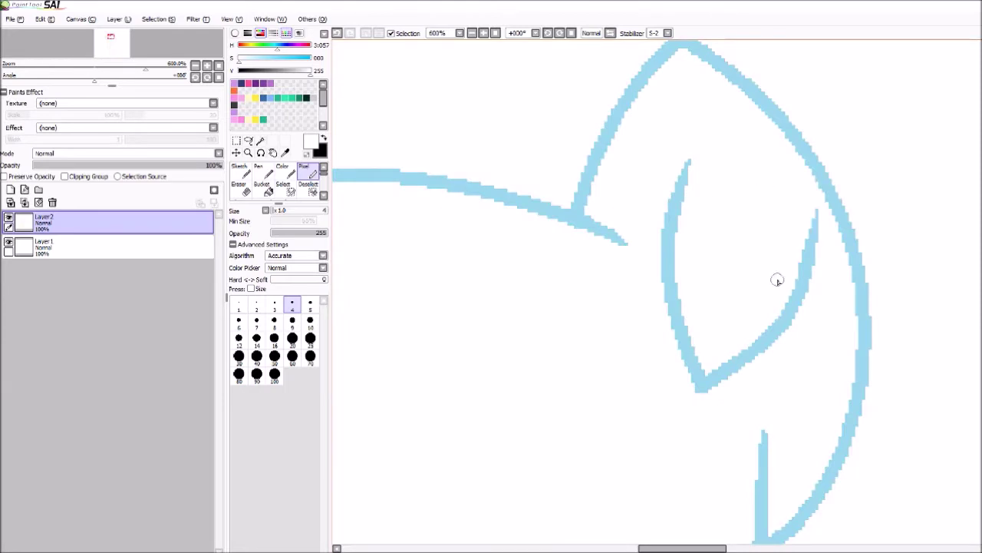
pyautogui.scroll(-2, 768, 252)
pyautogui.scroll(4, 604, 197)
# Repair the head line in light blue at the left ear crossing and remove the ear's lime tail inside the head.
pyautogui.keyDown('alt'); pyautogui.click(555, 210); pyautogui.keyUp('alt')
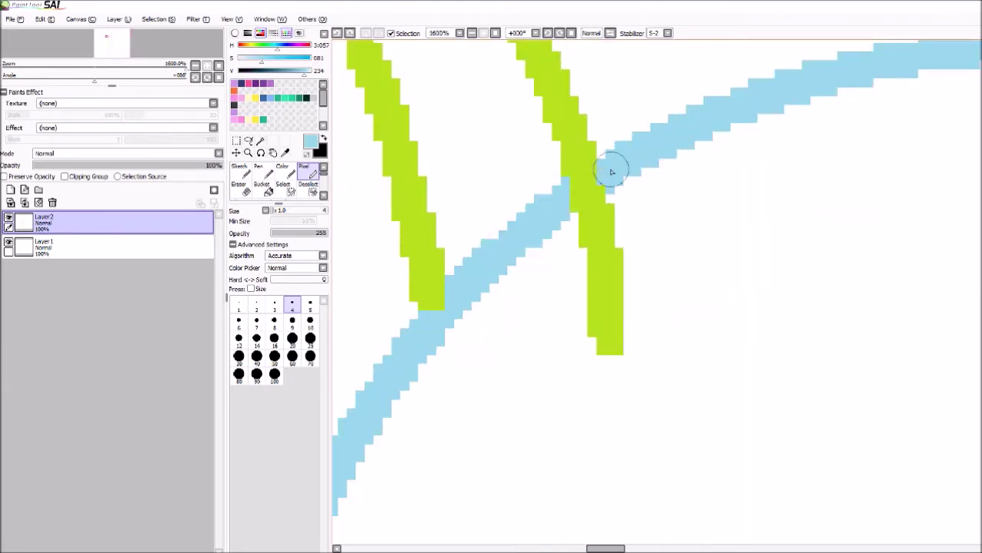
pyautogui.press('w')
pyautogui.scroll(-4, 511, 172)
pyautogui.click(537, 200)
pyautogui.press('e')
pyautogui.moveTo(535, 184); pyautogui.dragTo(538, 211)
pyautogui.hotkey('ctrl', 'd')
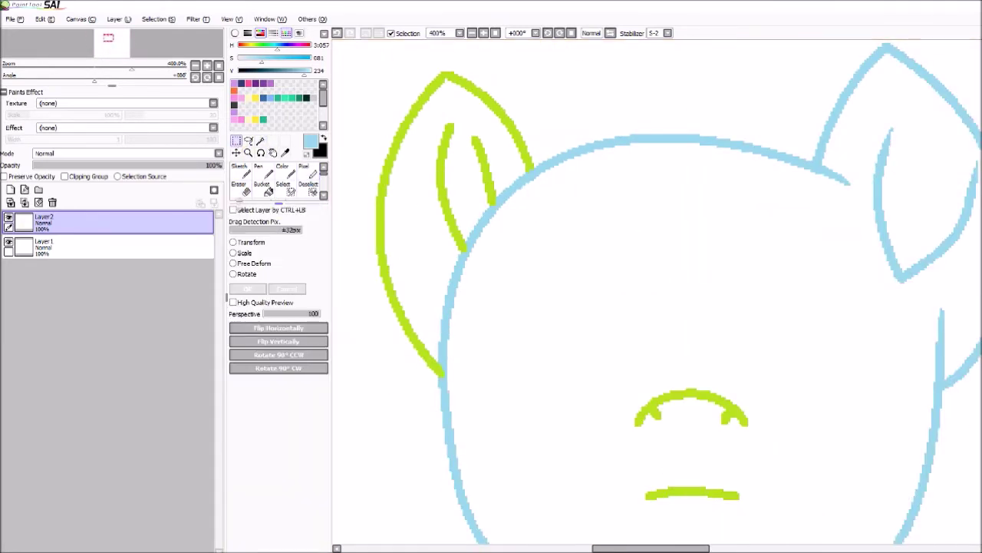
# Recolour the lime lines of the left ear, nose and mouth to light blue with the Bucket.
pyautogui.scroll(1, 468, 190)
pyautogui.click(542, 141)
pyautogui.scroll(1, 541, 141)
pyautogui.hotkey('ctrl', 'z')
pyautogui.scroll(3, 497, 166)
pyautogui.scroll(-3, 450, 241)
pyautogui.scroll(3, 500, 246)
pyautogui.click(252, 307)
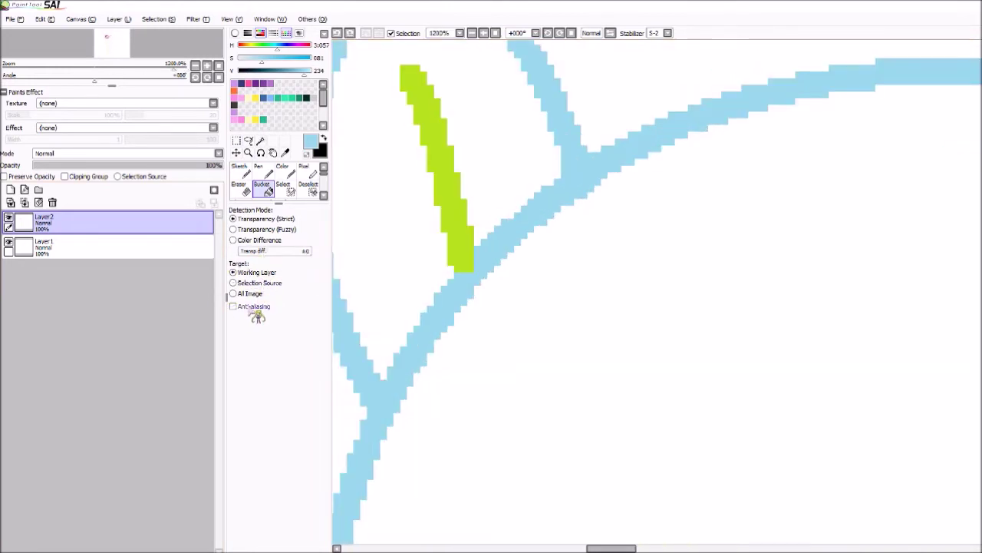
pyautogui.scroll(-4, 483, 257)
pyautogui.click(516, 184)
pyautogui.click(635, 335)
# Undo the accidental body fill and recolour the yellow neck, body and leg lines to light blue with an adjusted colour difference.
pyautogui.click(441, 329)
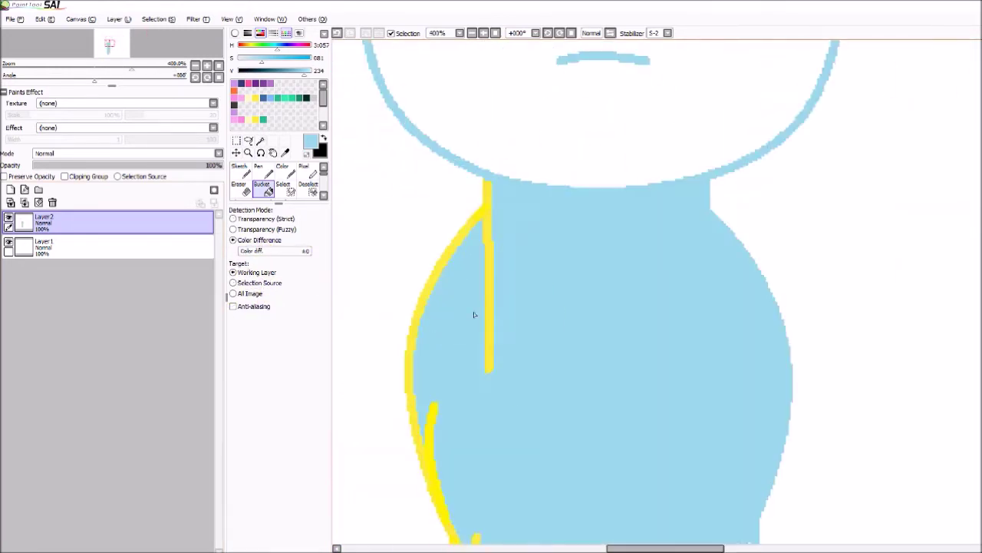
pyautogui.hotkey('ctrl', 'z')
pyautogui.scroll(3, 475, 186)
pyautogui.click(500, 269)
pyautogui.click(256, 251)
pyautogui.click(499, 198)
pyautogui.scroll(-3, 453, 163)
pyautogui.scroll(3, 430, 491)
pyautogui.click(447, 264)
pyautogui.click(262, 252)
pyautogui.click(510, 350)
# Erase the whole left ear with the size 14 binary pen at opacity 0.
pyautogui.scroll(-7, 503, 350)
pyautogui.scroll(3, 509, 215)
pyautogui.scroll(3, 454, 242)
pyautogui.press('b')
pyautogui.scroll(-1, 524, 226)
pyautogui.click(524, 226)
pyautogui.hotkey('ctrl', 'z')
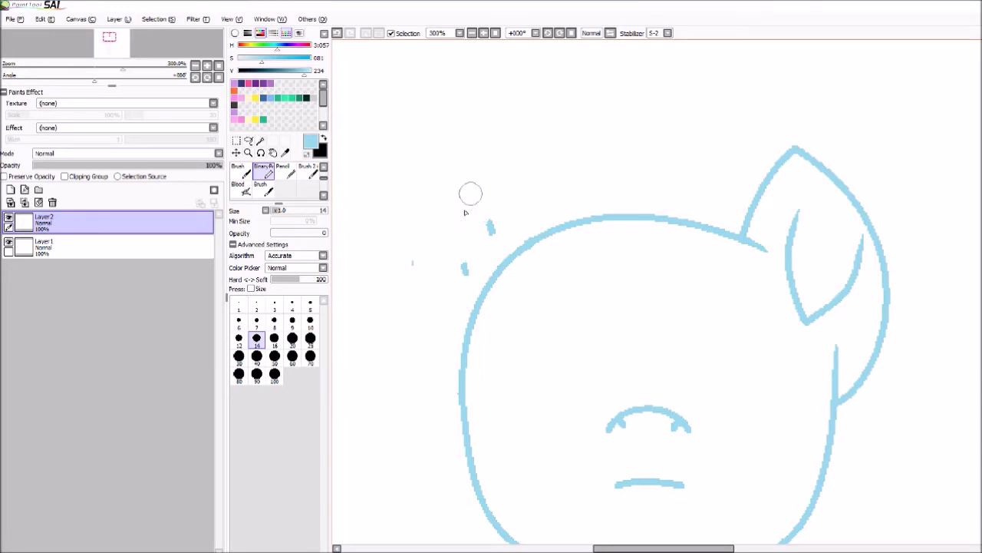
pyautogui.scroll(6, 513, 236)
pyautogui.scroll(-5, 614, 269)
# Redraw the head outline's upper-left arc in light blue with the Pixel tool at size 4.
pyautogui.press('n')
pyautogui.scroll(1, 894, 403)
pyautogui.moveTo(495, 262); pyautogui.dragTo(588, 187)
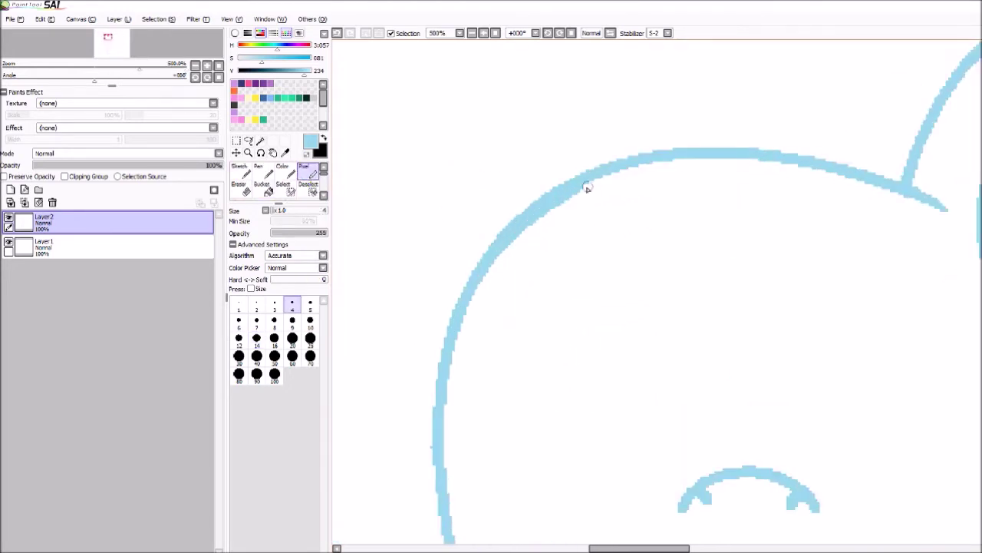
pyautogui.scroll(-5, 491, 201)
# Outline the right ear with the lasso and paste a copy of it onto a new layer.
pyautogui.scroll(3, 572, 201)
pyautogui.click(248, 141)
pyautogui.moveTo(557, 222); pyautogui.dragTo(585, 355)
pyautogui.scroll(-2, 564, 292)
pyautogui.hotkey('ctrl', 'v')
pyautogui.scroll(7, 479, 97)
pyautogui.scroll(-1, 275, 192)
pyautogui.scroll(-1, 275, 192)
pyautogui.click(263, 171)
pyautogui.scroll(-8, 560, 181)
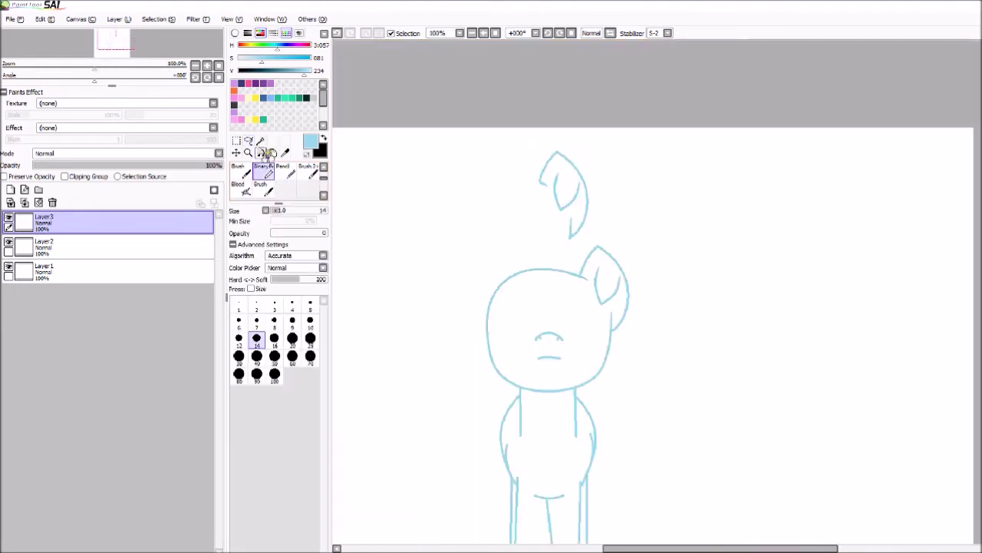
# Flip the pasted ear horizontally and align it on the left side of the head, level with the right ear.
pyautogui.click(237, 153)
pyautogui.hotkey('ctrl', 'h')
pyautogui.scroll(1, 492, 242)
pyautogui.moveTo(592, 267); pyautogui.dragTo(448, 400)
pyautogui.scroll(-3, 453, 399)
pyautogui.scroll(7, 480, 356)
pyautogui.scroll(-2, 637, 284)
pyautogui.moveTo(616, 224); pyautogui.dragTo(616, 229)
pyautogui.moveTo(531, 116)
pyautogui.mouseDown()
pyautogui.moveTo(529, 131)
pyautogui.moveTo(531, 116)
pyautogui.mouseUp()
pyautogui.scroll(-4, 688, 99)
pyautogui.scroll(4, 668, 131)
pyautogui.scroll(1, 275, 192)
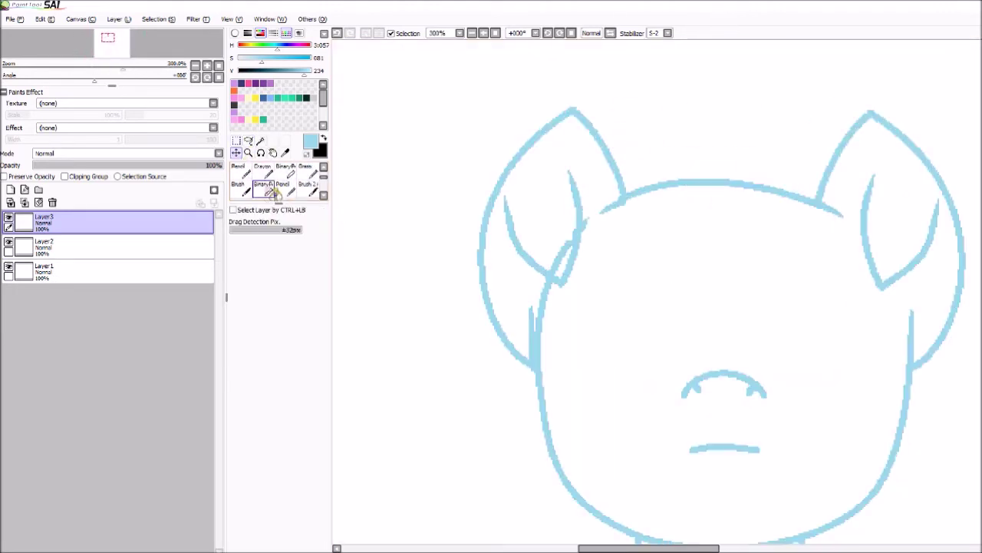
# Lower the ear layer's opacity to 61% and erase the copied ear lines that fall inside the head outline.
pyautogui.click(269, 190)
pyautogui.click(148, 165)
pyautogui.scroll(4, 645, 192)
pyautogui.moveTo(591, 235)
pyautogui.mouseDown()
pyautogui.moveTo(539, 272)
pyautogui.moveTo(433, 414)
pyautogui.mouseUp()
pyautogui.scroll(-5, 488, 319)
pyautogui.scroll(5, 458, 387)
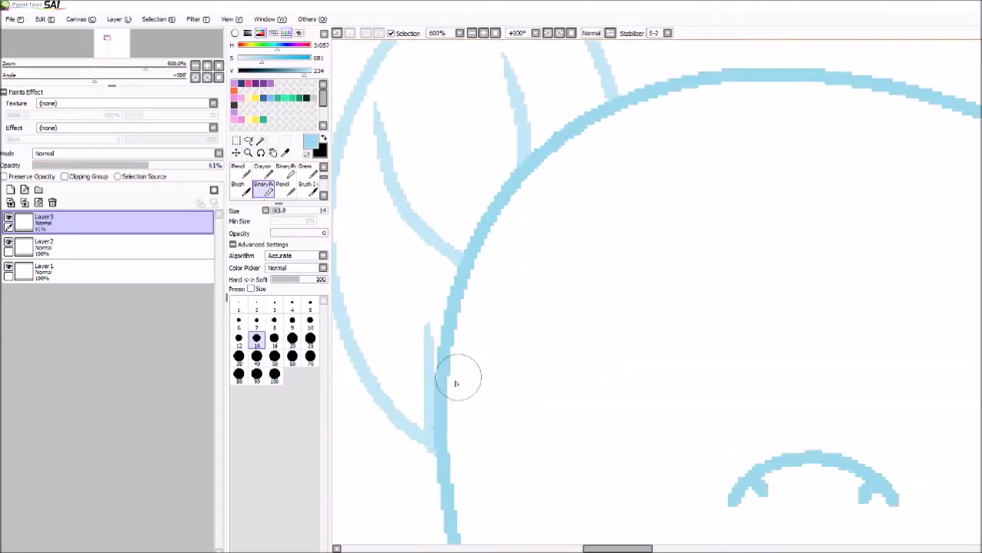
# Erase the copied ear's cheek line beside the head outline and restore the ear layer's opacity to 100%.
pyautogui.scroll(-4, 465, 360)
pyautogui.scroll(4, 469, 346)
pyautogui.moveTo(445, 282); pyautogui.dragTo(452, 450)
pyautogui.scroll(-7, 509, 245)
pyautogui.click(221, 165)
pyautogui.scroll(-4, 648, 224)
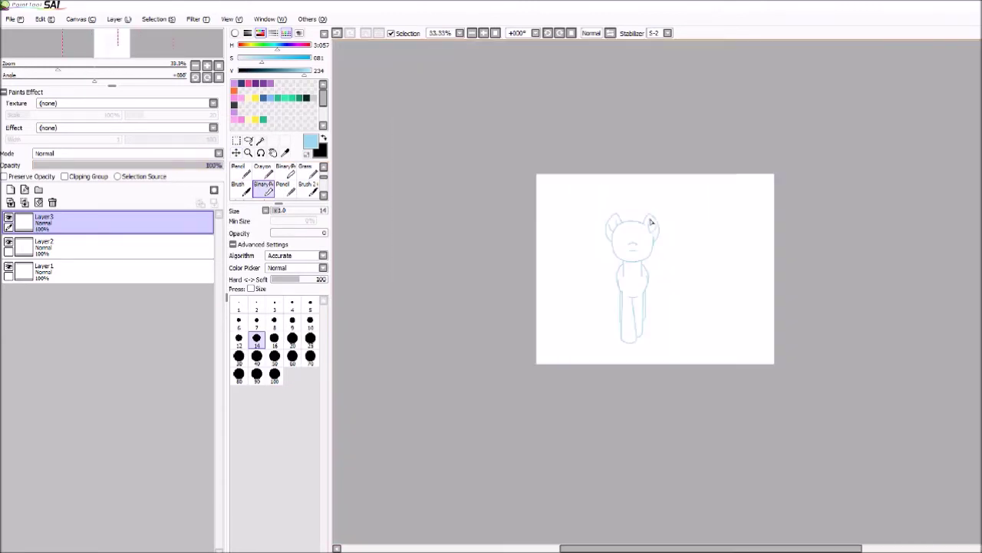
# Merge the ear layer down and erase the head outline crossing the left ear with the size 10 binary pen.
pyautogui.scroll(7, 630, 239)
pyautogui.click(25, 203)
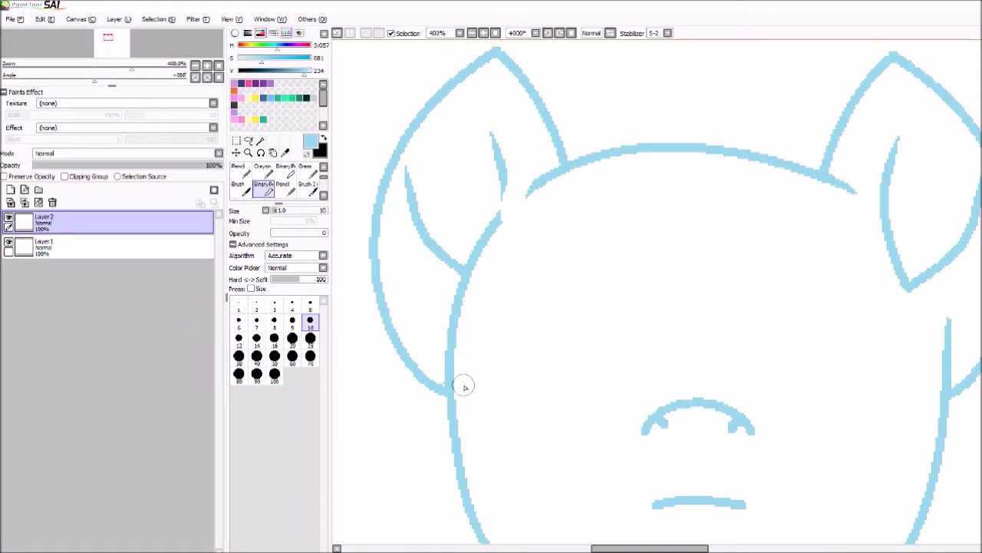
pyautogui.scroll(-6, 495, 224)
pyautogui.scroll(6, 389, 220)
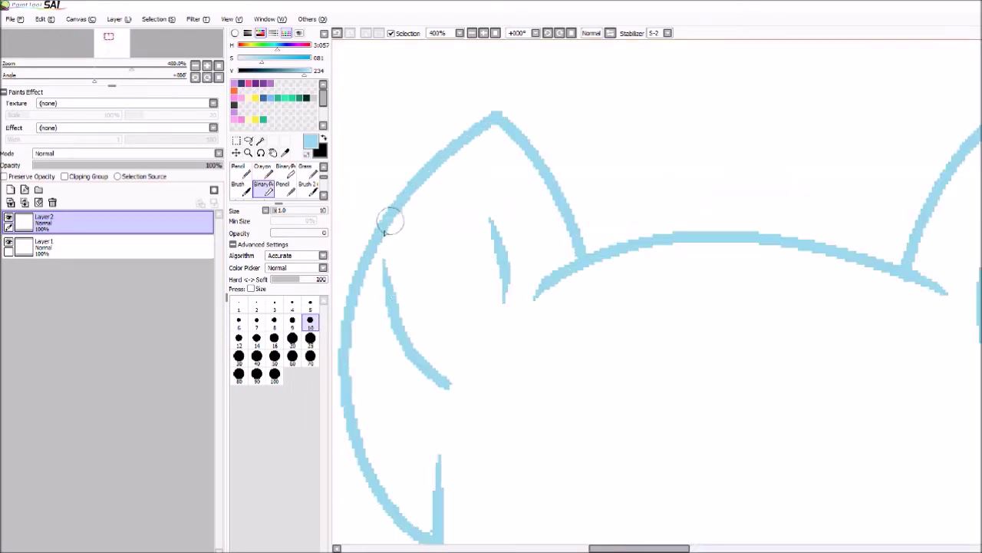
pyautogui.moveTo(492, 223); pyautogui.dragTo(504, 301)
pyautogui.scroll(-3, 410, 192)
# Paste a horizontally flipped copy of the right ear's inner line onto a new layer and move it into the left ear.
pyautogui.click(237, 140)
pyautogui.moveTo(545, 133); pyautogui.dragTo(658, 309)
pyautogui.click(261, 140)
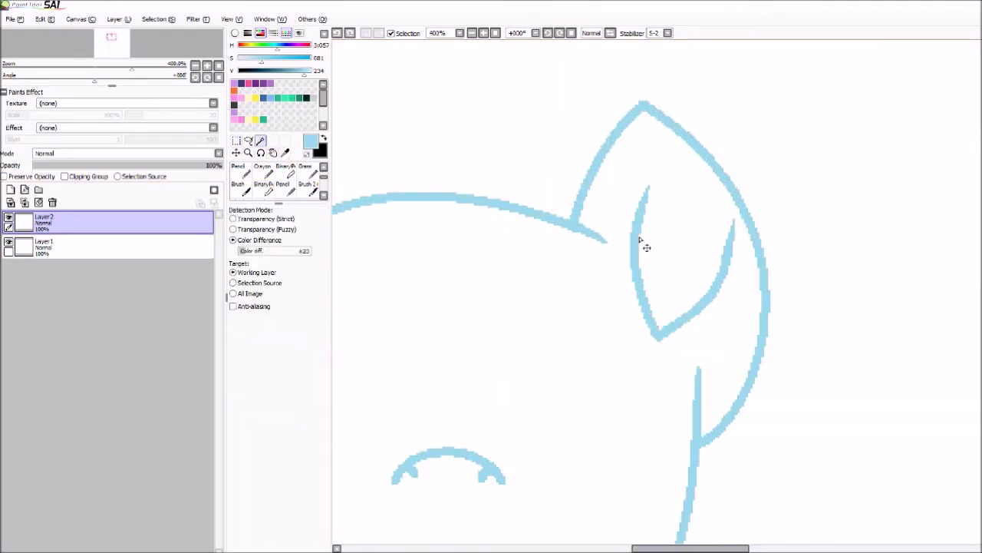
pyautogui.click(638, 241)
pyautogui.hotkey('ctrl', 'v')
pyautogui.click(236, 153)
pyautogui.hotkey('ctrl', 'd')
pyautogui.click(237, 140)
pyautogui.click(271, 330)
pyautogui.click(237, 153)
pyautogui.moveTo(790, 295); pyautogui.dragTo(525, 297)
# Set the pasted inner line's layer to Binary Color at 82% opacity and rotate the line to fit inside the left ear.
pyautogui.scroll(-4, 572, 190)
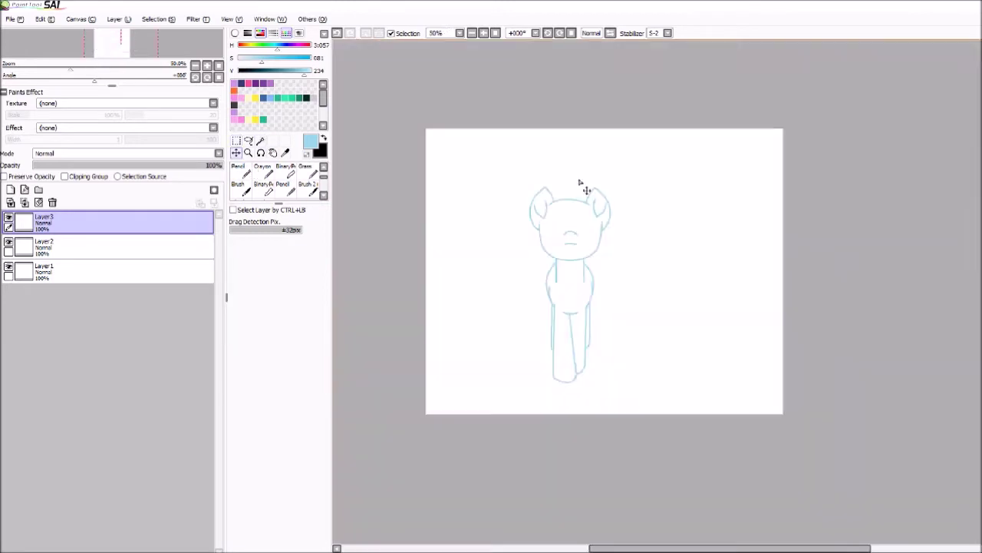
pyautogui.scroll(6, 550, 200)
pyautogui.click(71, 154)
pyautogui.click(116, 222)
pyautogui.click(188, 165)
pyautogui.click(234, 274)
pyautogui.moveTo(602, 132); pyautogui.dragTo(651, 186)
pyautogui.moveTo(429, 269); pyautogui.dragTo(419, 252)
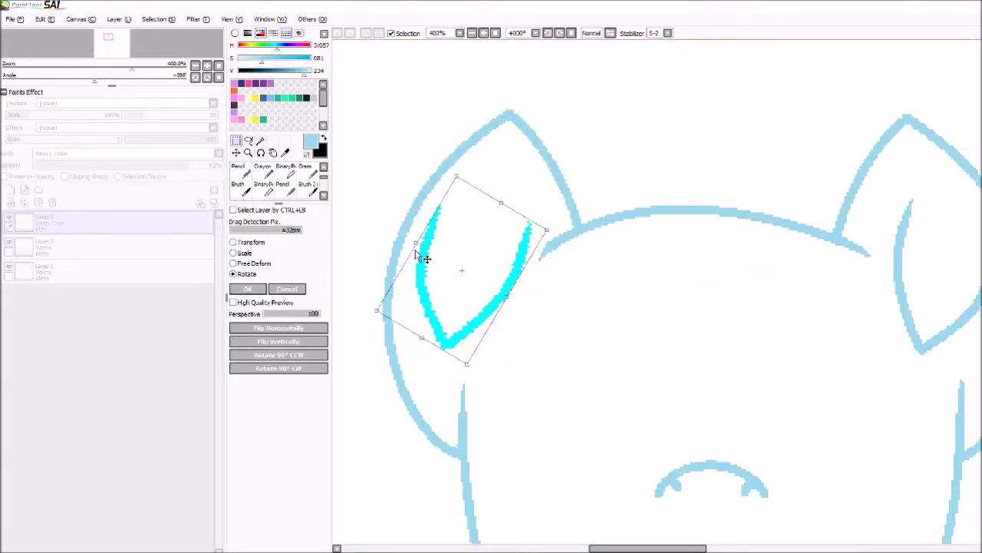
pyautogui.press('Return')
pyautogui.click(236, 153)
pyautogui.moveTo(512, 231); pyautogui.dragTo(512, 244)
# Move Layer2 above the pasted ear layer and trace the inner ear line in light blue with the size 4 Pixel pen.
pyautogui.click(309, 172)
pyautogui.scroll(2, 310, 172)
pyautogui.click(308, 172)
pyautogui.scroll(2, 403, 158)
pyautogui.moveTo(171, 255)
pyautogui.mouseDown()
pyautogui.moveTo(170, 267)
pyautogui.moveTo(173, 220)
pyautogui.mouseUp()
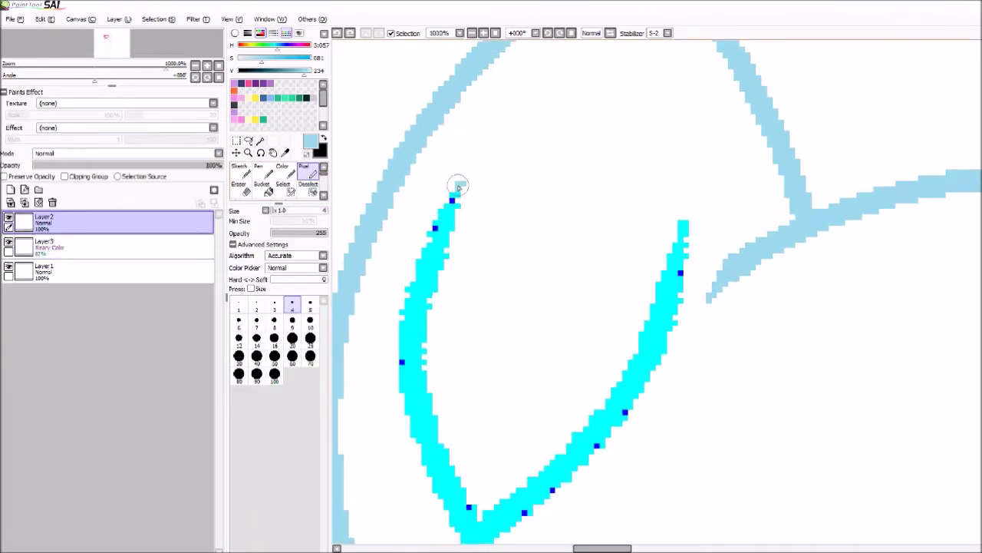
pyautogui.moveTo(456, 195); pyautogui.dragTo(459, 536)
pyautogui.moveTo(425, 305); pyautogui.dragTo(477, 532)
pyautogui.moveTo(680, 215); pyautogui.dragTo(456, 541)
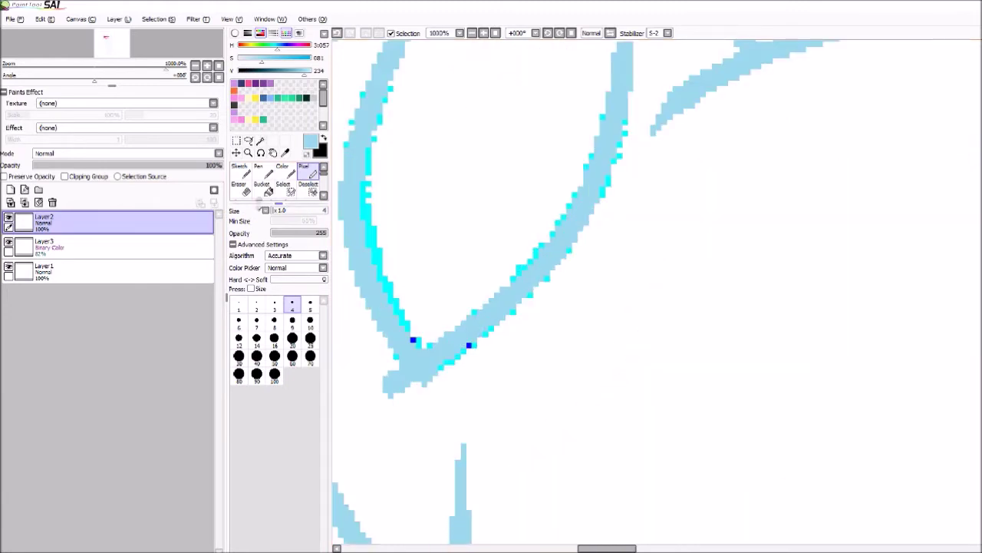
# Erase the overshooting ends and rough edges of the traced left inner ear line with the binary pen.
pyautogui.scroll(-2, 263, 189)
pyautogui.click(263, 189)
pyautogui.scroll(1, 491, 360)
pyautogui.moveTo(490, 323); pyautogui.dragTo(521, 356)
pyautogui.scroll(-1, 530, 367)
pyautogui.moveTo(528, 146); pyautogui.dragTo(518, 81)
pyautogui.moveTo(702, 96); pyautogui.dragTo(687, 154)
# Delete Layer3 with the pasted inner ear line used as the tracing guide.
pyautogui.click(77, 246)
pyautogui.click(52, 203)
pyautogui.hotkey('ctrl', 'z')
pyautogui.click(69, 246)
pyautogui.click(52, 203)
pyautogui.scroll(-8, 551, 170)
pyautogui.scroll(4, 579, 152)
pyautogui.click(236, 141)
pyautogui.click(165, 219)
pyautogui.click(260, 141)
pyautogui.click(439, 230)
pyautogui.click(236, 140)
pyautogui.click(295, 329)
pyautogui.click(294, 330)
pyautogui.click(298, 330)
pyautogui.click(233, 273)
pyautogui.moveTo(507, 245); pyautogui.dragTo(516, 190)
pyautogui.click(286, 289)
pyautogui.hotkey('ctrl', 'd')
pyautogui.scroll(-5, 573, 161)
pyautogui.hotkey('ctrl', 'z')
pyautogui.hotkey('ctrl', 'd')
# Select the left ear's inner line with the Magic Wand and erase it.
pyautogui.scroll(1, 584, 173)
pyautogui.scroll(5, 591, 182)
pyautogui.scroll(1, 265, 188)
pyautogui.click(240, 189)
pyautogui.click(260, 141)
pyautogui.click(489, 307)
pyautogui.click(241, 190)
pyautogui.moveTo(461, 307); pyautogui.dragTo(658, 241)
# Redraw the left ear's inner line as a V with the size 4 Pixel pen and tidy it with the size 10 binary pen.
pyautogui.click(308, 171)
pyautogui.scroll(-1, 607, 271)
pyautogui.scroll(1, 376, 363)
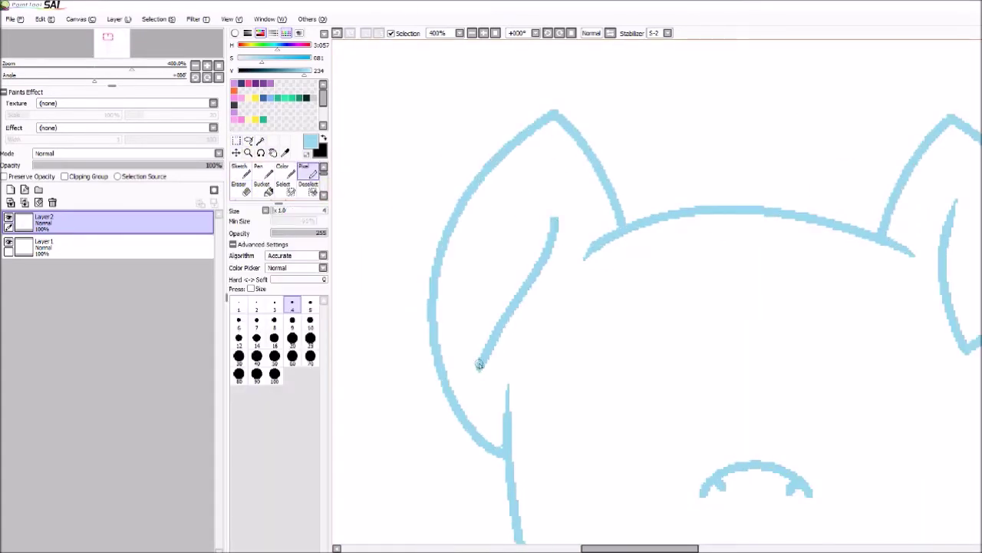
pyautogui.hotkey('ctrl', 'z')
pyautogui.moveTo(567, 216); pyautogui.dragTo(499, 222)
pyautogui.click(265, 177)
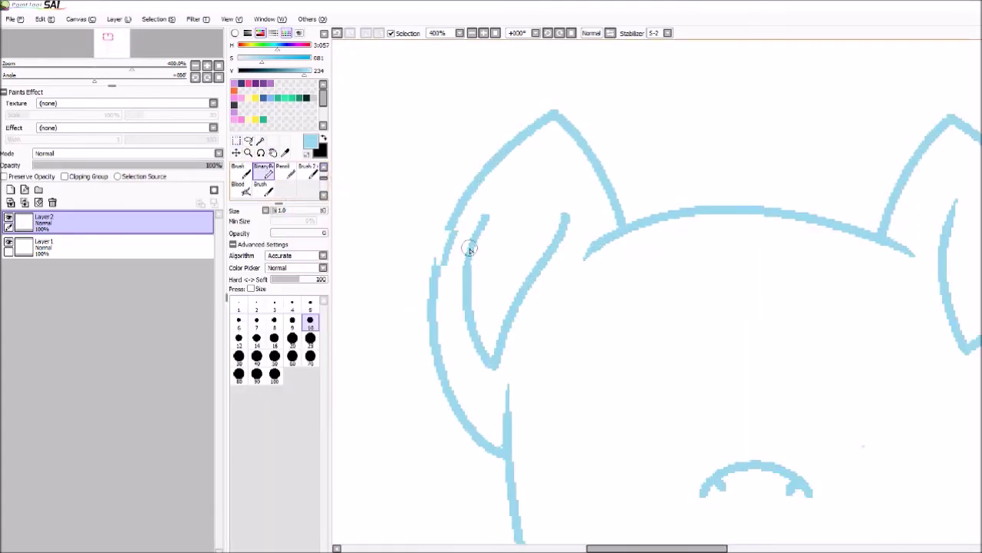
pyautogui.scroll(2, 470, 250)
pyautogui.scroll(-7, 509, 181)
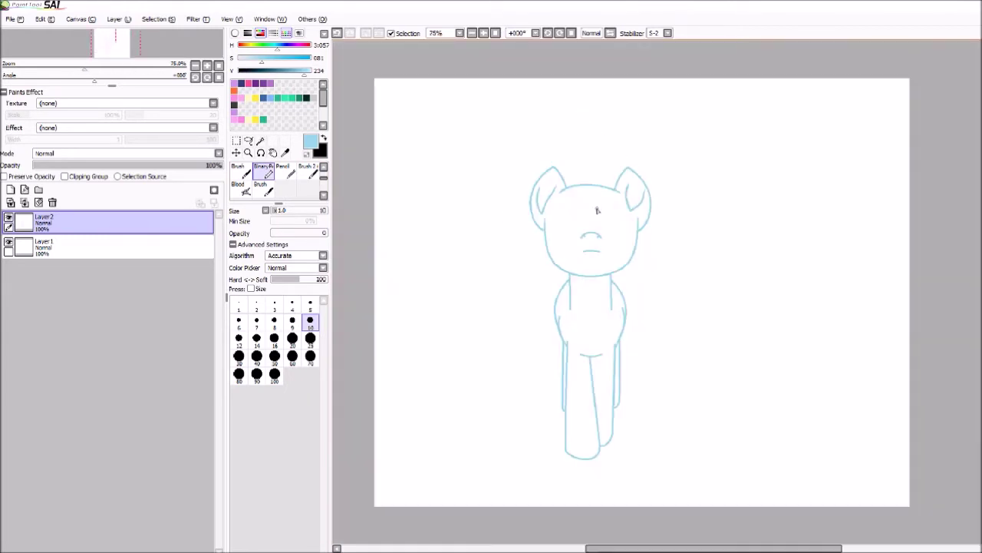
# Thin the nostril marks under the nose curve with the size 1 binary pen.
pyautogui.scroll(7, 597, 211)
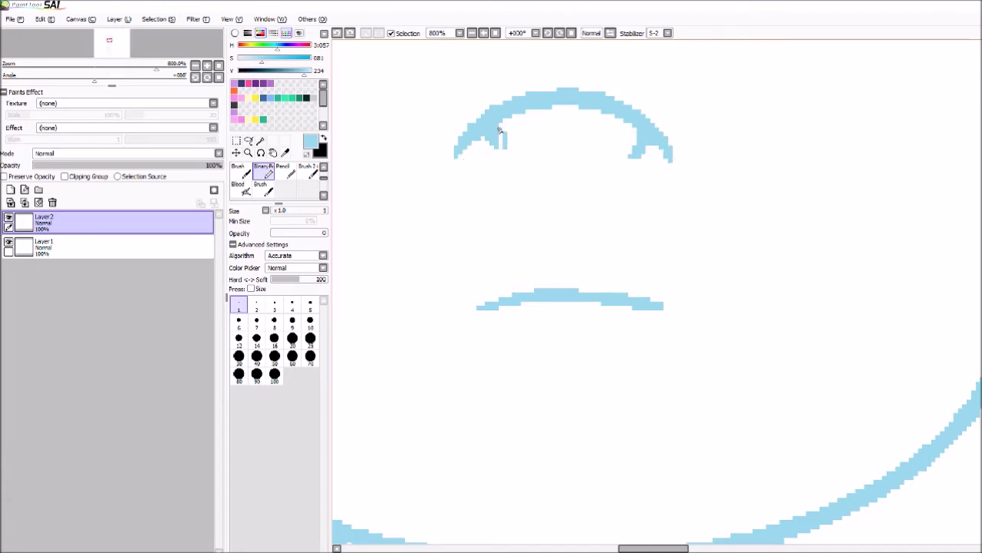
pyautogui.scroll(-5, 470, 127)
pyautogui.scroll(3, 592, 153)
# Trim the blunt ends of the shoulder and leg lines with the binary pen at sizes 10 and 2.
pyautogui.click(311, 321)
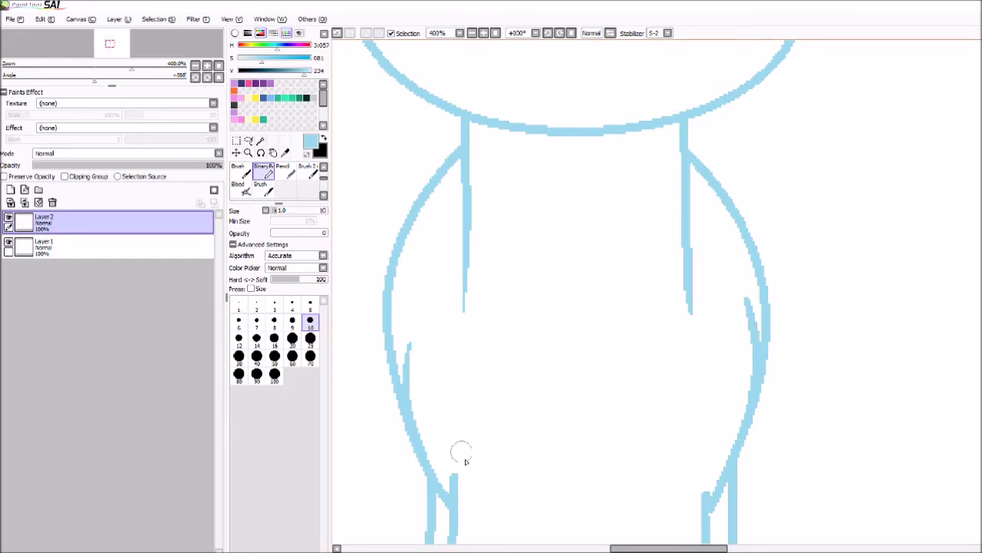
pyautogui.scroll(-3, 777, 419)
pyautogui.scroll(5, 776, 424)
pyautogui.click(259, 306)
pyautogui.scroll(-4, 780, 253)
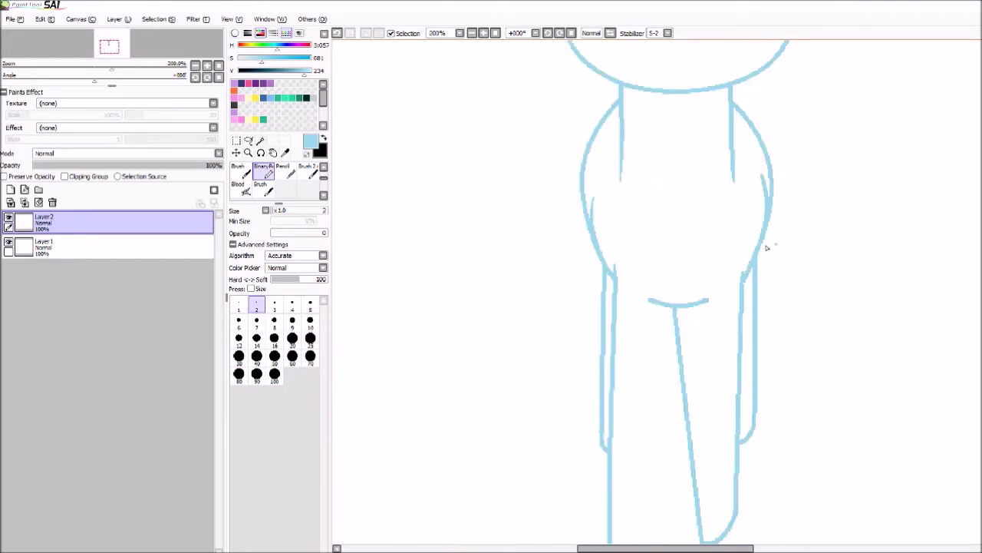
pyautogui.scroll(3, 729, 280)
pyautogui.click(311, 340)
pyautogui.hotkey('ctrl', 'z')
pyautogui.scroll(-5, 498, 282)
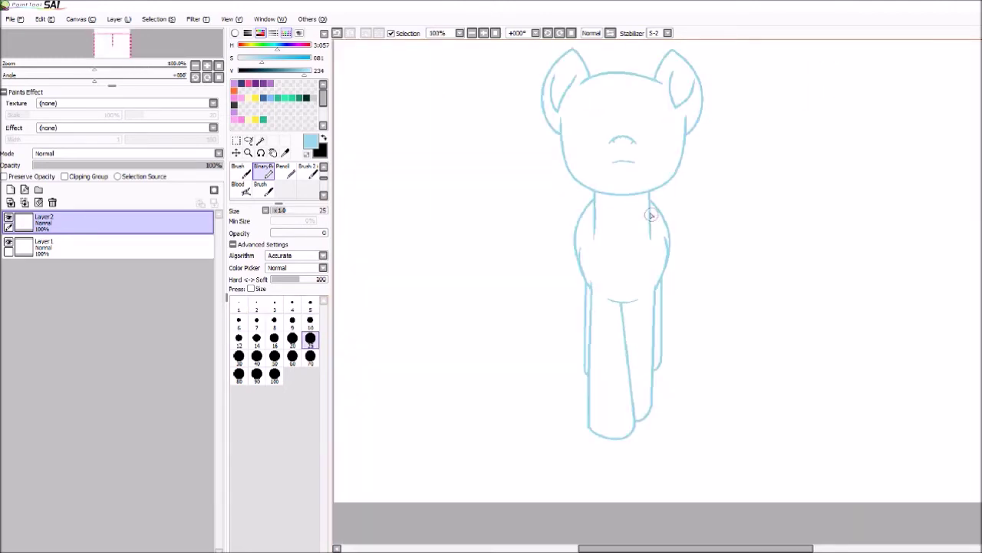
pyautogui.scroll(2, 619, 274)
pyautogui.scroll(-2, 388, 517)
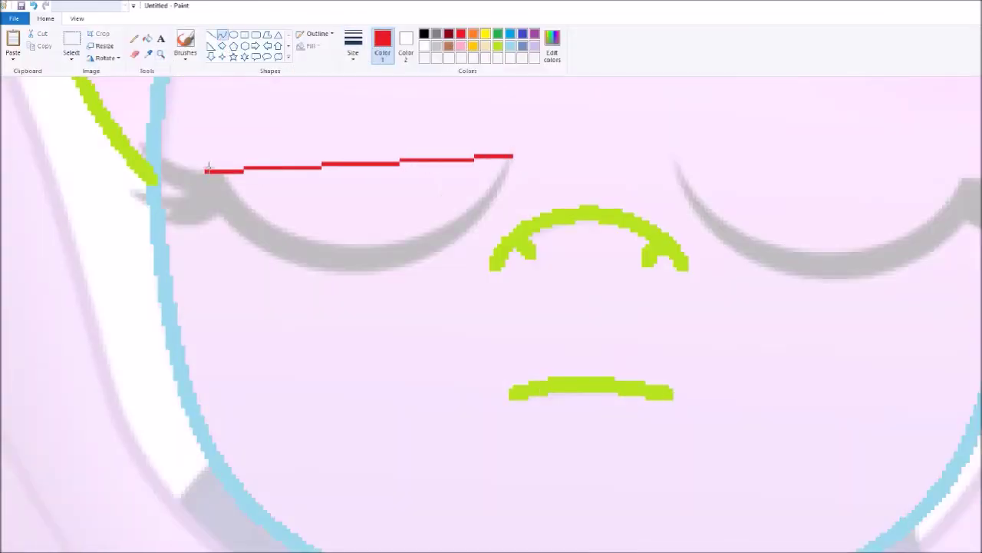
# Switch to Paint and outline the closed left eye and its lashes in red with the Curve tool.
pyautogui.moveTo(209, 169); pyautogui.dragTo(221, 171)
pyautogui.moveTo(376, 199); pyautogui.dragTo(376, 247)
pyautogui.moveTo(322, 245); pyautogui.dragTo(321, 299)
pyautogui.click(329, 36)
pyautogui.click(223, 35)
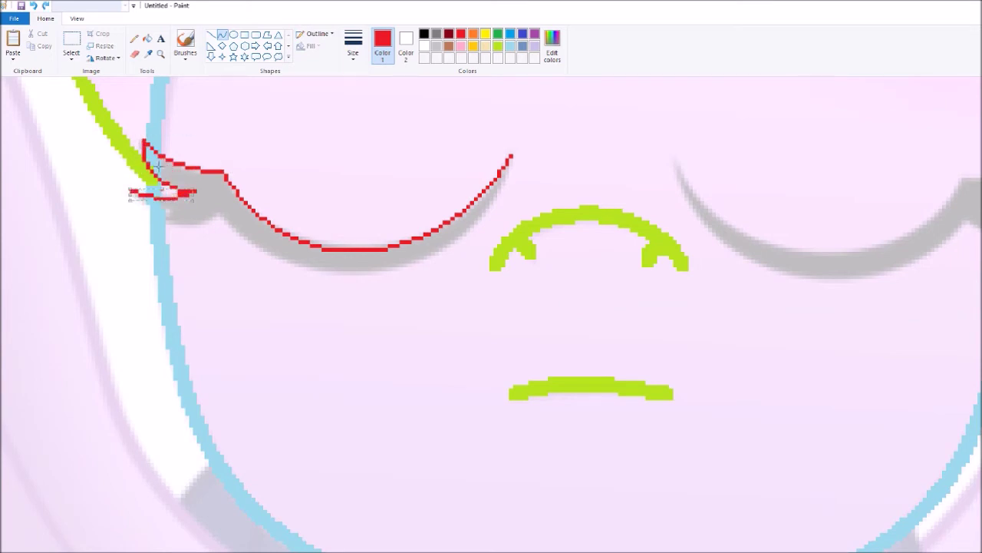
pyautogui.moveTo(551, 183); pyautogui.dragTo(506, 287)
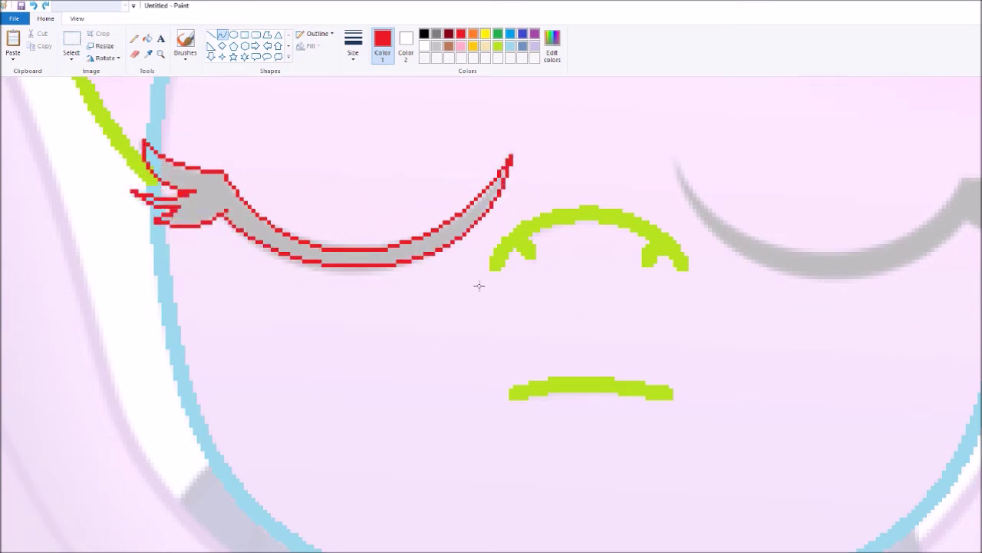
# Select the red-outlined left eye with a rectangular selection and copy it.
pyautogui.click(160, 55)
pyautogui.rightClick(212, 147)
pyautogui.rightClick(269, 156)
pyautogui.click(307, 246)
pyautogui.click(72, 55)
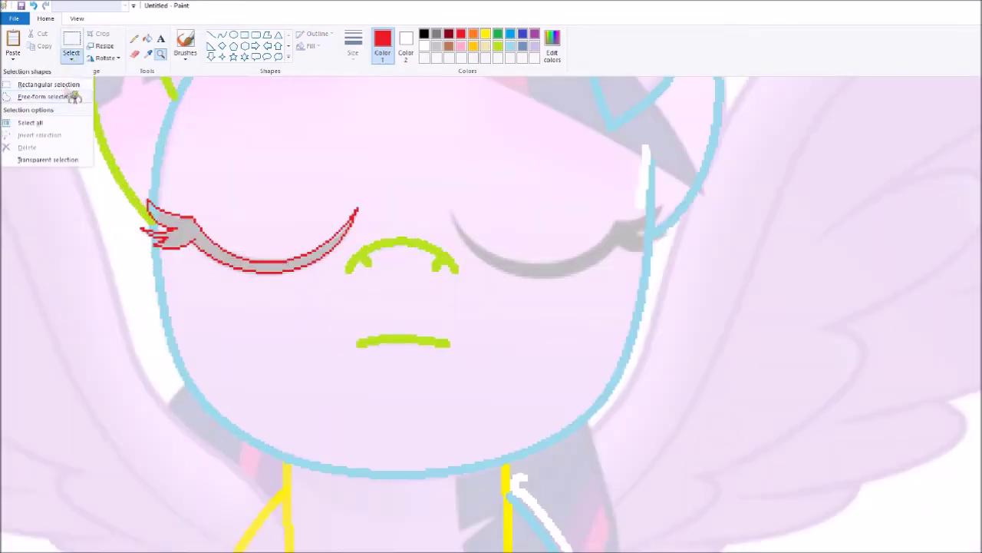
pyautogui.click(64, 85)
pyautogui.moveTo(119, 151); pyautogui.dragTo(412, 361)
pyautogui.rightClick(291, 297)
pyautogui.click(351, 314)
# Switch to PaintTool SAI, paste the eye onto a new layer and lower that layer's opacity to 71%.
pyautogui.hotkey('alt', 'Tab')
pyautogui.click(10, 189)
pyautogui.hotkey('ctrl', 'v')
pyautogui.scroll(5, 612, 268)
pyautogui.click(167, 165)
# Align the pasted eye picture with the head and nose lines and restore its layer opacity to 100%.
pyautogui.moveTo(589, 228); pyautogui.dragTo(531, 228)
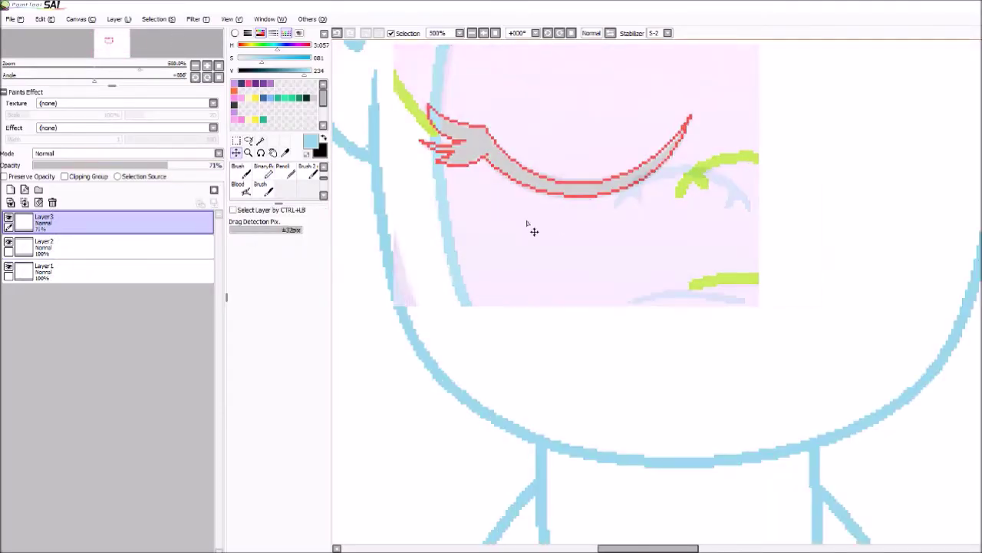
pyautogui.scroll(4, 637, 258)
pyautogui.moveTo(719, 305); pyautogui.dragTo(720, 314)
pyautogui.scroll(-2, 629, 245)
pyautogui.scroll(3, 620, 223)
pyautogui.moveTo(138, 165); pyautogui.dragTo(221, 167)
# Select the area around the red eye outline with the Magic Wand and invert the selection.
pyautogui.scroll(-4, 434, 218)
pyautogui.press('w')
pyautogui.click(460, 223)
pyautogui.scroll(3, 466, 224)
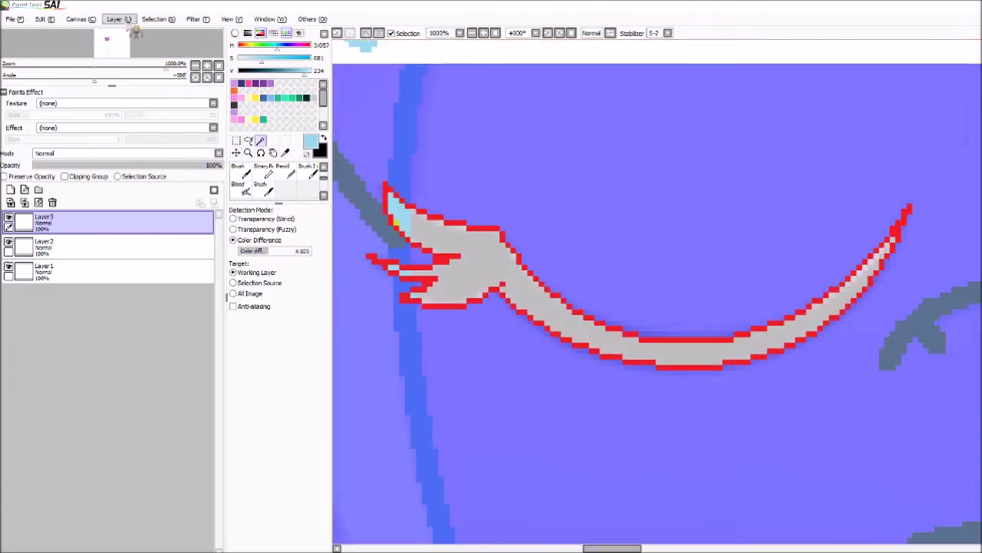
pyautogui.click(158, 19)
pyautogui.click(167, 46)
# Add a new layer, hide the pasted eye picture and paint the selected eye shape solid black with the Brush.
pyautogui.scroll(-4, 497, 235)
pyautogui.scroll(2, 265, 180)
pyautogui.click(241, 171)
pyautogui.click(11, 190)
pyautogui.click(9, 242)
pyautogui.moveTo(279, 46)
pyautogui.mouseDown()
pyautogui.moveTo(321, 49)
pyautogui.moveTo(238, 71)
pyautogui.mouseUp()
pyautogui.moveTo(507, 249); pyautogui.dragTo(675, 250)
pyautogui.click(237, 141)
pyautogui.click(566, 259)
# Clean up the edges of the black eyelashes with the size 1 Pixel pen.
pyautogui.scroll(-5, 567, 258)
pyautogui.scroll(2, 626, 295)
pyautogui.scroll(7, 466, 212)
pyautogui.click(307, 172)
pyautogui.click(239, 305)
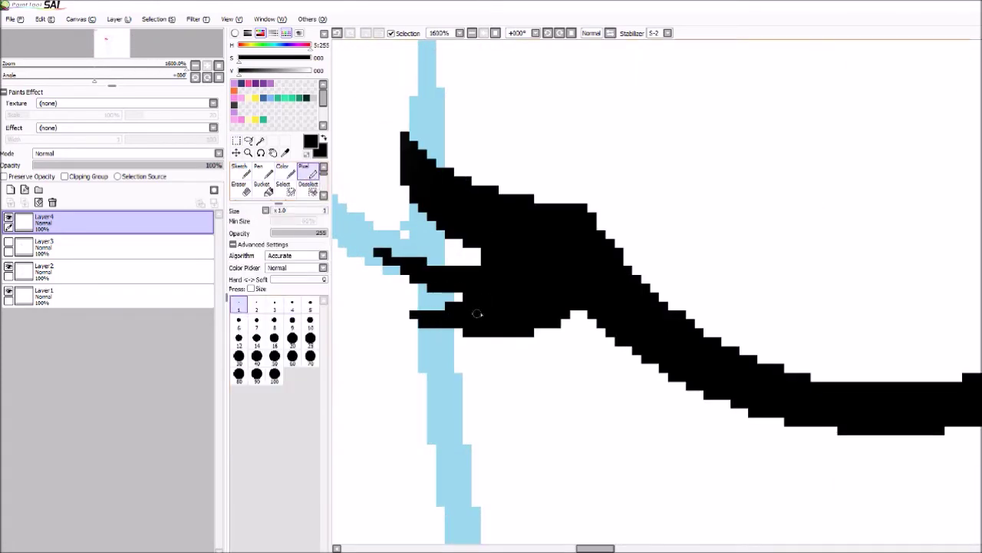
pyautogui.scroll(-2, 477, 313)
pyautogui.scroll(2, 513, 307)
pyautogui.scroll(-4, 414, 276)
# Copy the black closed eye, paste it onto a new layer and flip it horizontally.
pyautogui.click(236, 141)
pyautogui.moveTo(657, 156)
pyautogui.mouseDown()
pyautogui.moveTo(348, 317)
pyautogui.moveTo(420, 325)
pyautogui.mouseUp()
pyautogui.hotkey('ctrl', 'c')
pyautogui.hotkey('ctrl', 'v')
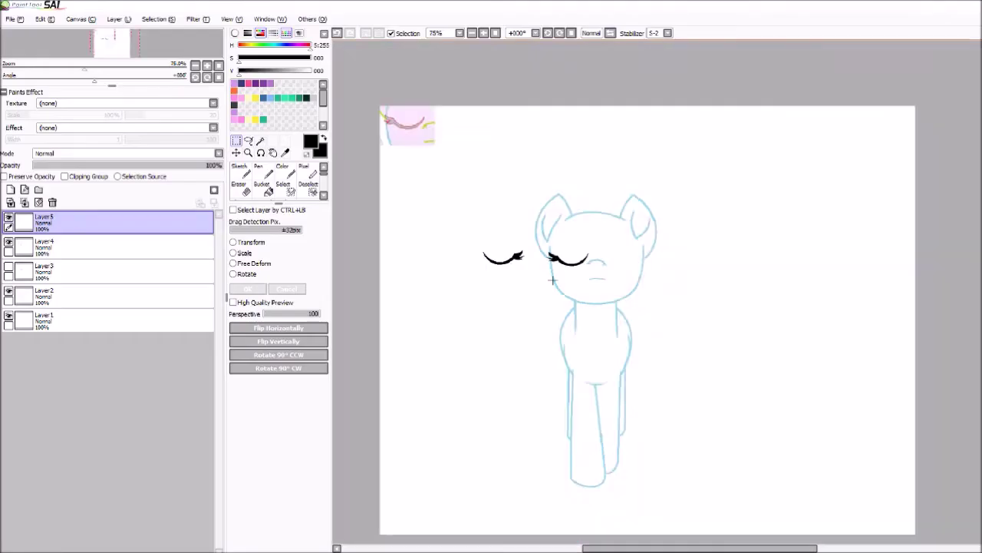
pyautogui.scroll(2, 466, 215)
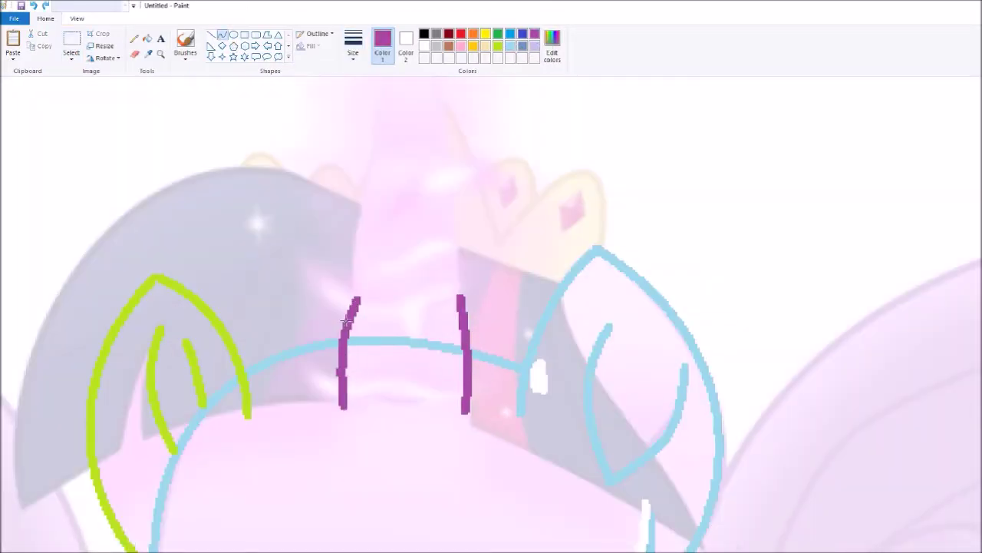
# Switch to Paint and trace the horn's tip and both wavy sides in purple with the Curve tool.
pyautogui.click(343, 378)
pyautogui.scroll(3, 354, 285)
pyautogui.moveTo(354, 414); pyautogui.dragTo(373, 342)
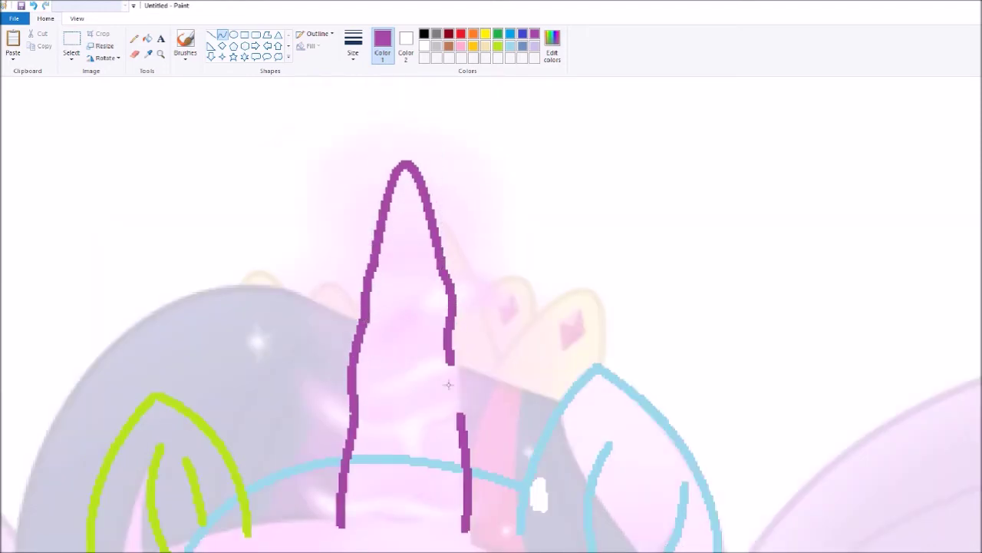
pyautogui.moveTo(449, 384); pyautogui.dragTo(460, 415)
# Draw four ring lines across the horn in purple with the Curve tool.
pyautogui.scroll(-6, 404, 235)
pyautogui.moveTo(345, 257); pyautogui.dragTo(455, 257)
pyautogui.scroll(3, 309, 292)
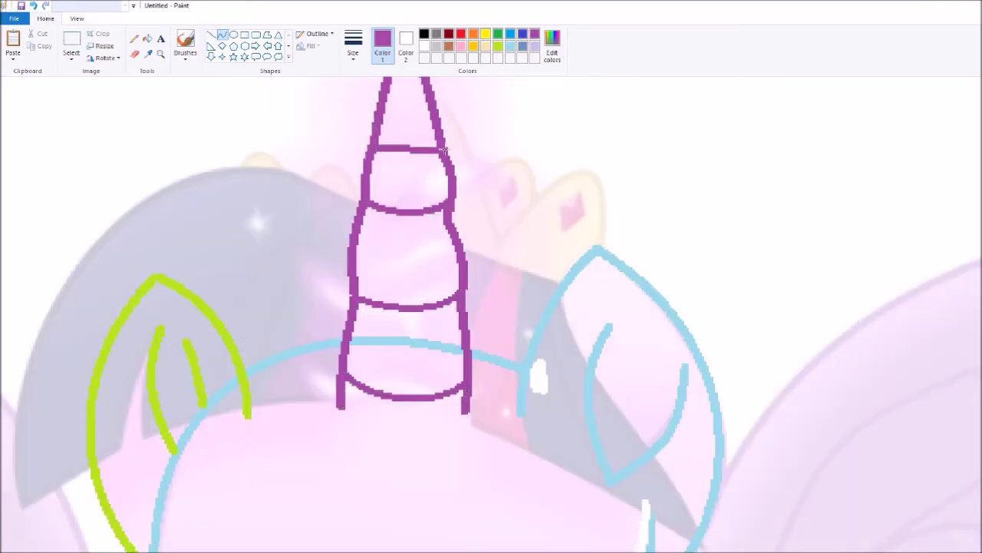
# Trace the inner edge of the pony's left-hand wing in purple with the Curve tool, from the neck upward.
pyautogui.click(160, 53)
pyautogui.rightClick(321, 175)
pyautogui.click(352, 169)
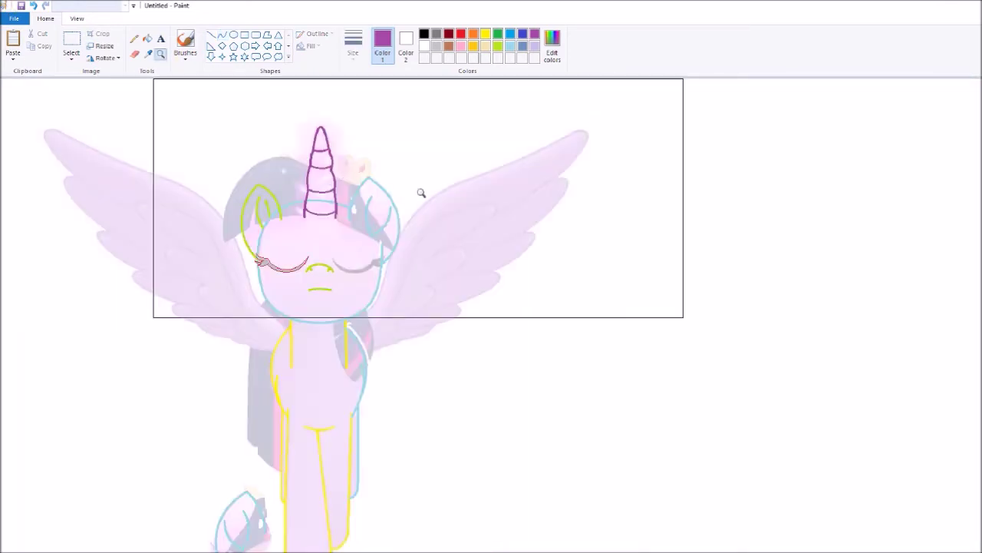
pyautogui.hotkey('ctrl', 'z')
pyautogui.scroll(-3, 538, 253)
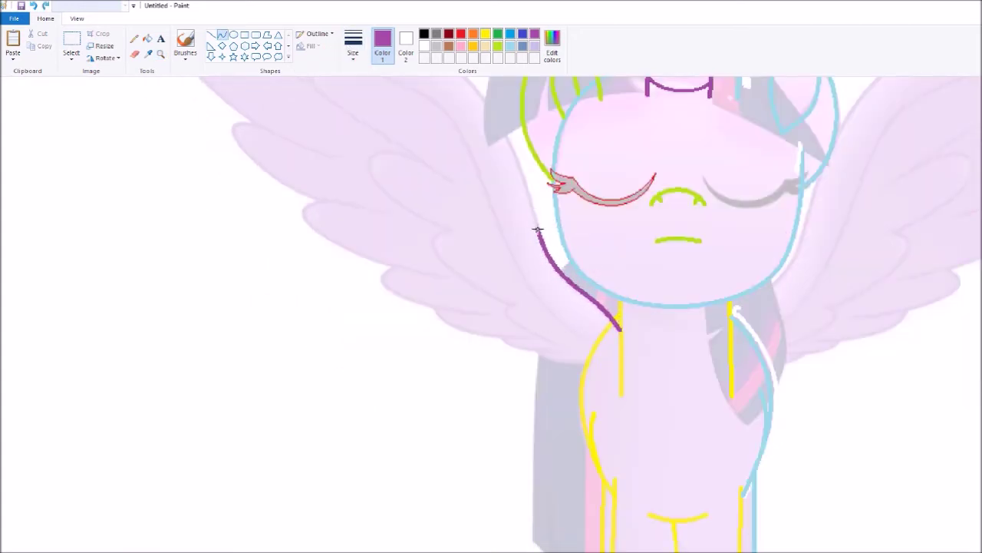
pyautogui.scroll(3, 538, 228)
pyautogui.moveTo(539, 349); pyautogui.dragTo(435, 170)
pyautogui.moveTo(494, 265); pyautogui.dragTo(521, 267)
# Continue the purple curve along the wing's upper edge to its tip and start the tip feather's outline.
pyautogui.scroll(3, 220, 152)
pyautogui.moveTo(219, 152); pyautogui.dragTo(243, 206)
pyautogui.moveTo(388, 269); pyautogui.dragTo(393, 260)
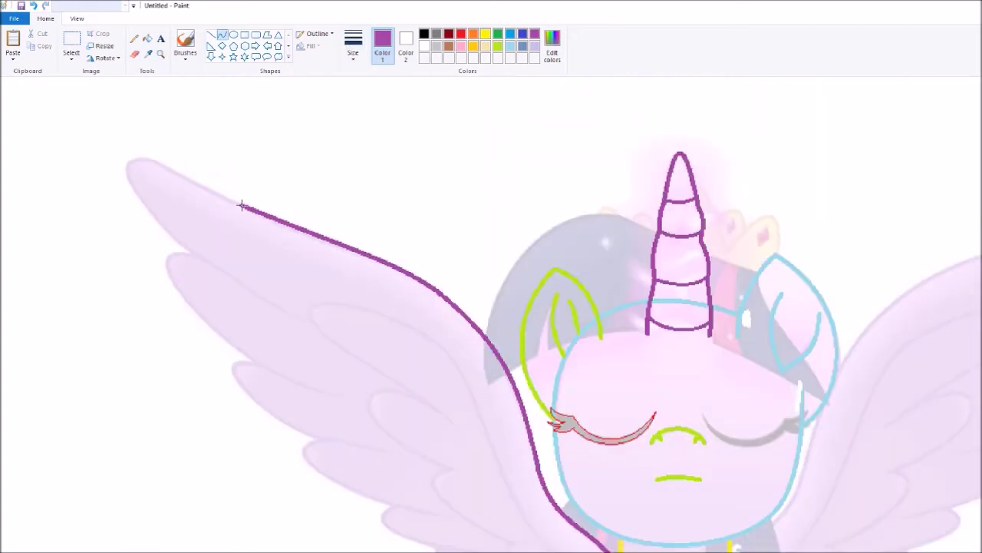
pyautogui.hotkey('ctrl', 'z')
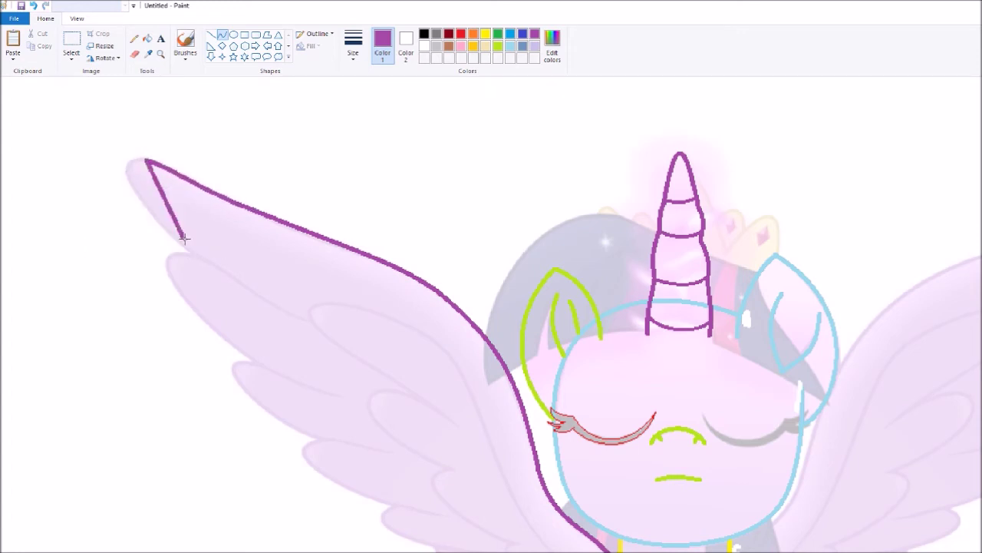
pyautogui.click(303, 250)
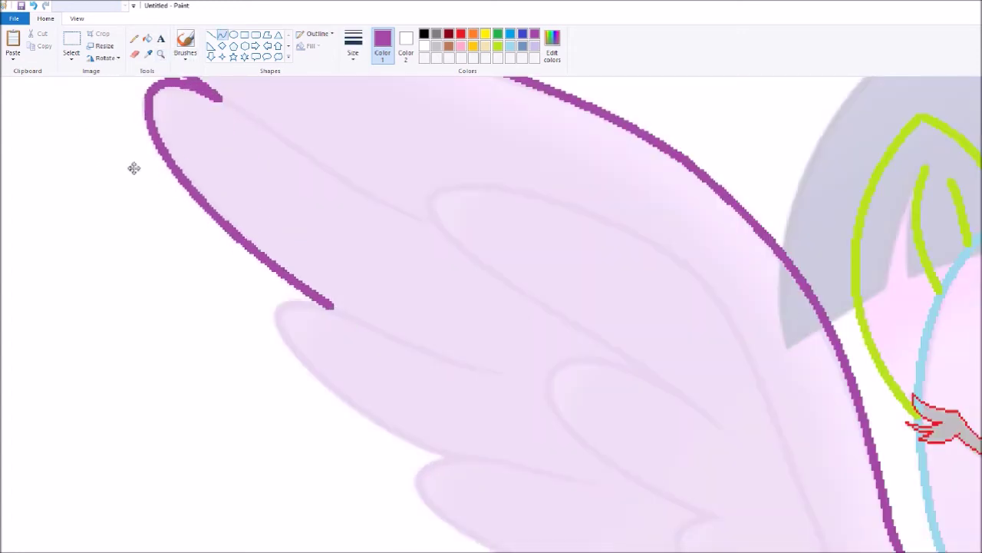
# Trace the scalloped feather tips along the wing's outer and lower edge in purple down to the body.
pyautogui.scroll(-3, 104, 163)
pyautogui.moveTo(333, 187); pyautogui.dragTo(453, 339)
pyautogui.scroll(-3, 620, 195)
pyautogui.moveTo(458, 219); pyautogui.dragTo(609, 354)
pyautogui.moveTo(507, 284)
pyautogui.mouseDown()
pyautogui.moveTo(445, 278)
pyautogui.moveTo(356, 215)
pyautogui.mouseUp()
pyautogui.moveTo(437, 291); pyautogui.dragTo(460, 321)
pyautogui.scroll(-3, 603, 238)
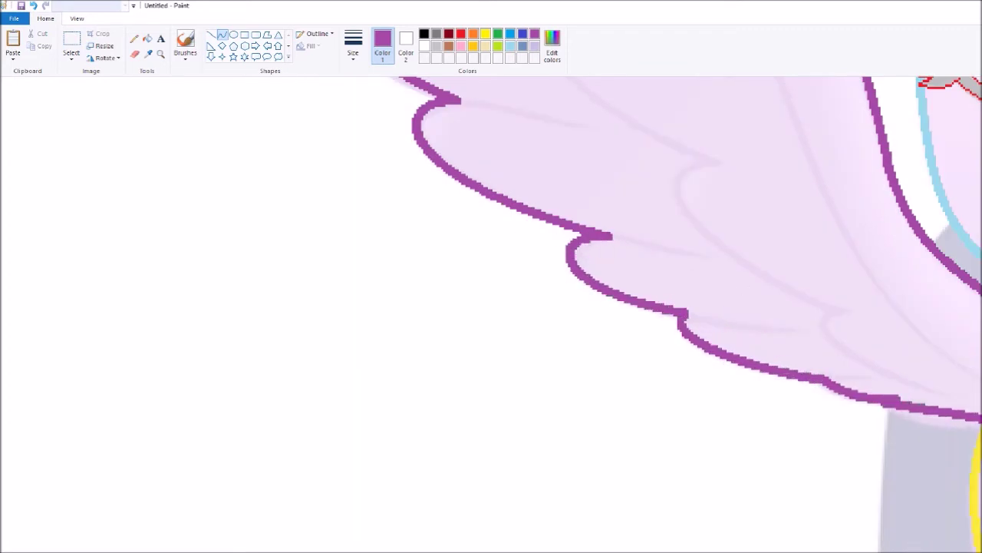
pyautogui.moveTo(925, 414); pyautogui.dragTo(921, 419)
# Draw the long inner lines of the uppermost wing feathers in purple with the Curve tool.
pyautogui.scroll(4, 386, 223)
pyautogui.moveTo(209, 207); pyautogui.dragTo(432, 338)
pyautogui.moveTo(282, 250); pyautogui.dragTo(275, 261)
pyautogui.moveTo(355, 289); pyautogui.dragTo(350, 294)
pyautogui.hotkey('ctrl', '-')
pyautogui.scroll(-1, 699, 418)
pyautogui.moveTo(447, 234); pyautogui.dragTo(726, 430)
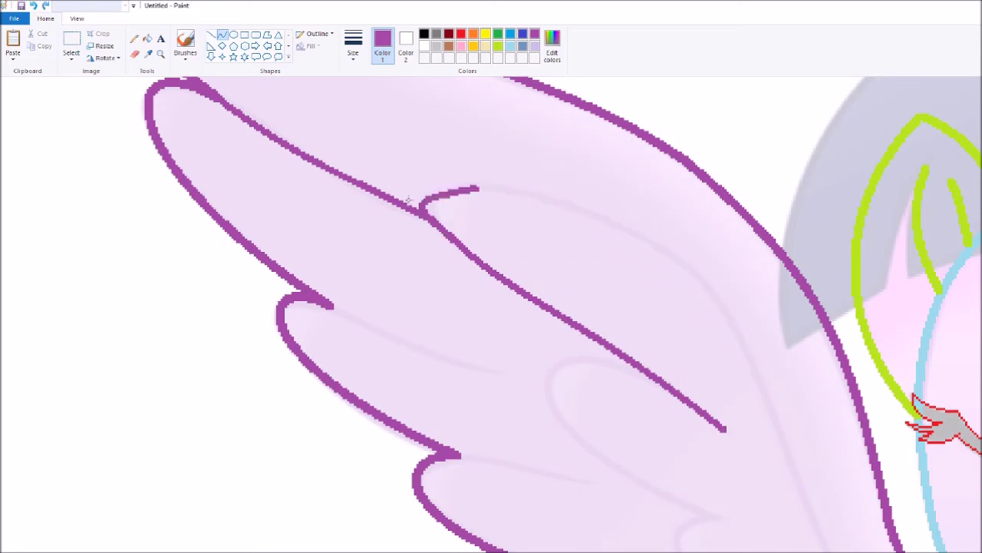
# Trace the remaining inner feather lines in the middle and lower parts of the wing in purple.
pyautogui.scroll(-3, 768, 266)
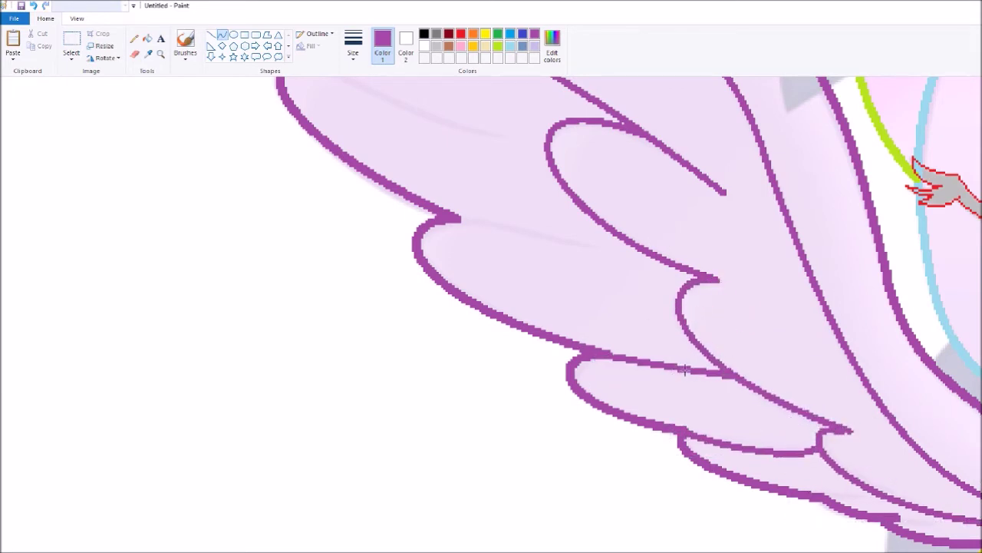
pyautogui.moveTo(447, 218); pyautogui.dragTo(684, 269)
pyautogui.scroll(1, 392, 226)
pyautogui.scroll(-4, 903, 349)
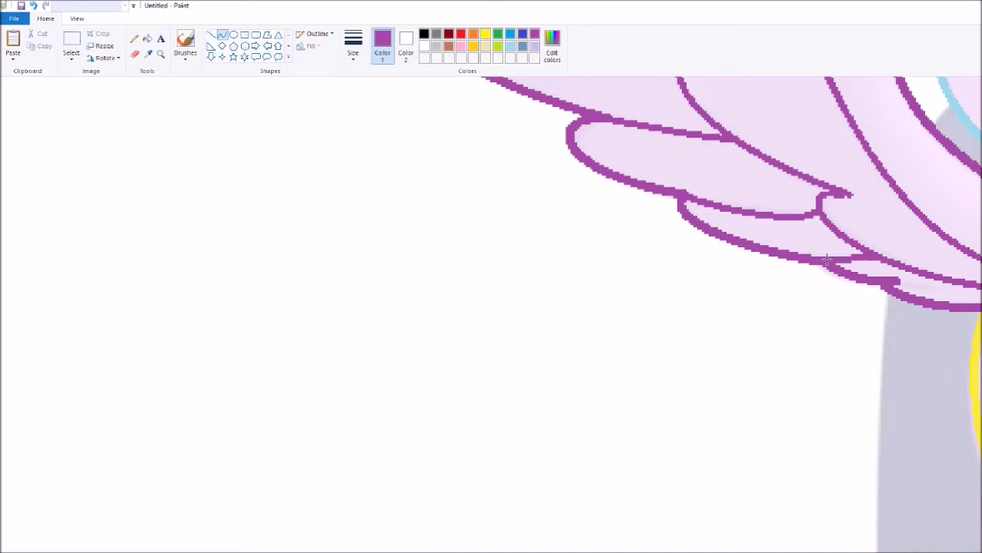
pyautogui.scroll(10, 950, 285)
# Switch to PaintTool SAI, set the pasted tracing's layer to 48% opacity and line it up with the pony base.
pyautogui.click(160, 55)
pyautogui.rightClick(216, 188)
pyautogui.rightClick(216, 187)
pyautogui.rightClick(216, 188)
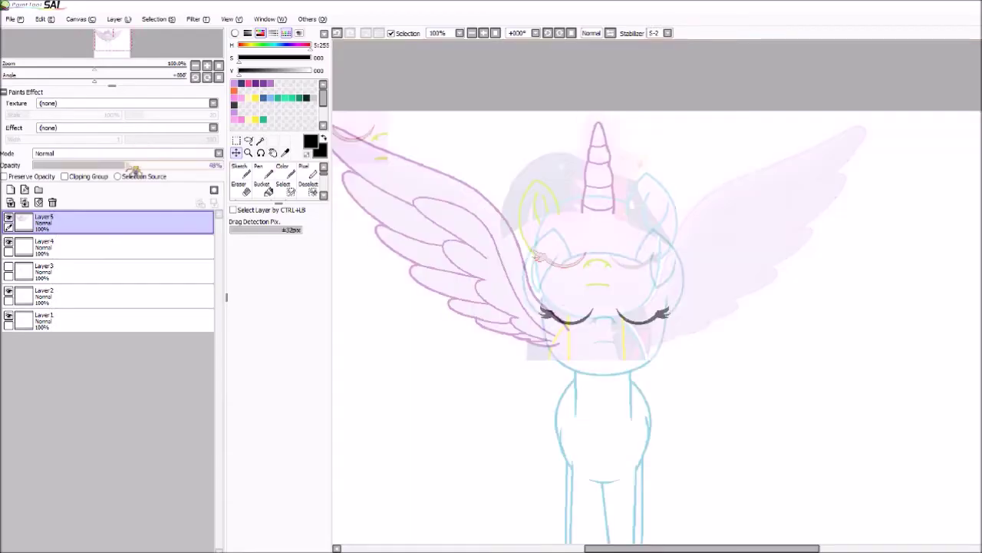
pyautogui.scroll(4, 509, 136)
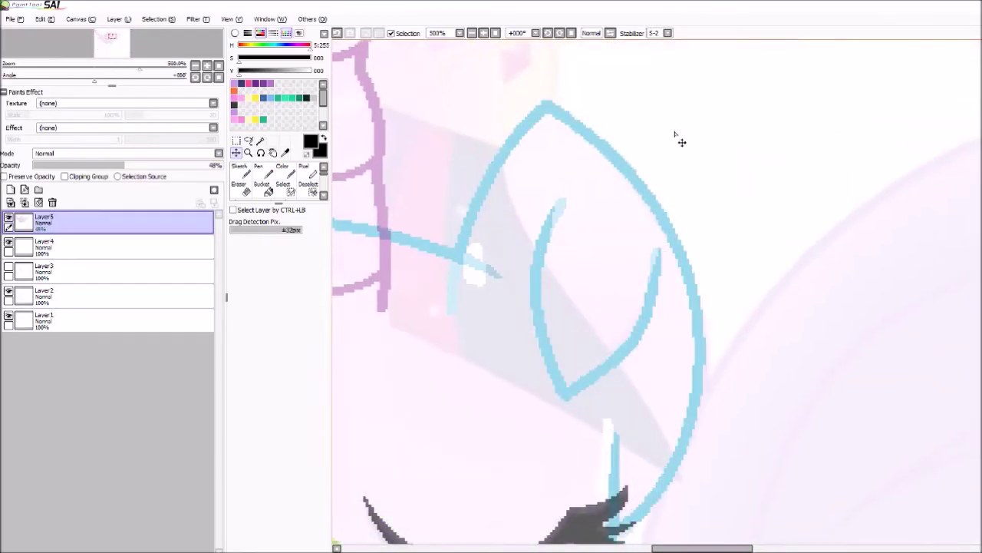
pyautogui.scroll(-2, 680, 138)
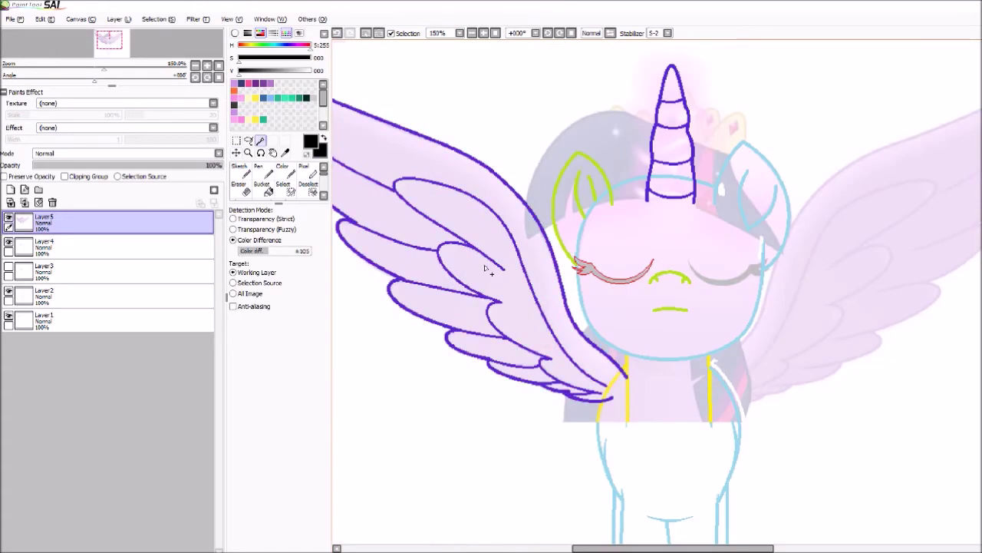
# Isolate the purple wing and horn lines on a new layer and mirror a copy of the wing to the other side.
pyautogui.click(239, 187)
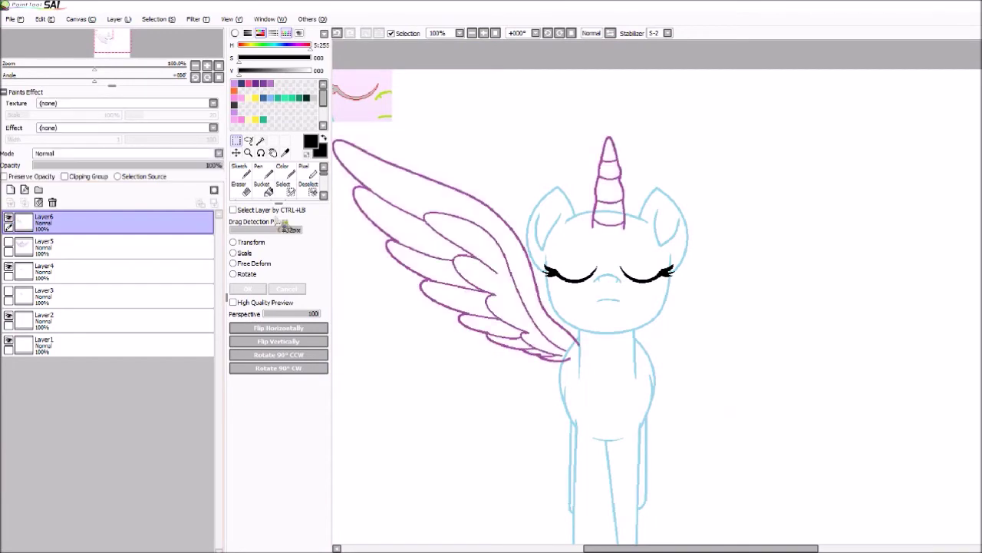
pyautogui.scroll(-1, 552, 234)
pyautogui.scroll(2, 552, 234)
pyautogui.scroll(-1, 664, 227)
pyautogui.moveTo(363, 120); pyautogui.dragTo(618, 396)
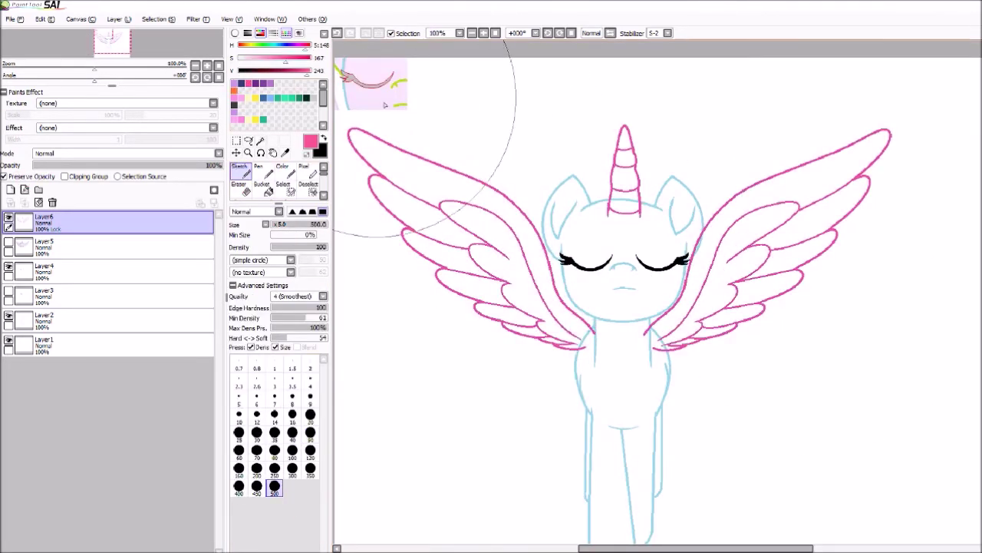
# Unlock the pink wing layer's opacity and close the outlines at the wing bases with a size 3 binary pen.
pyautogui.click(29, 178)
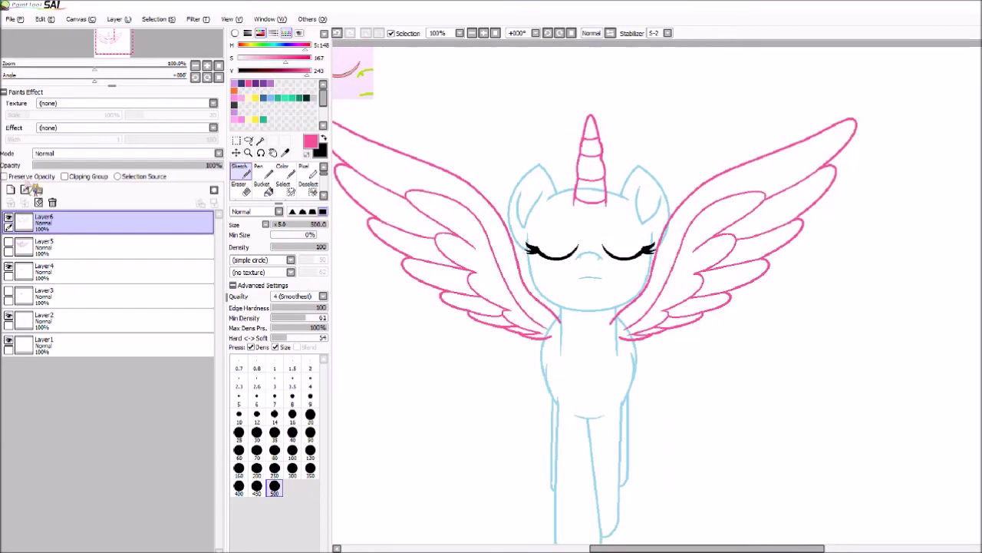
pyautogui.scroll(-1, 582, 250)
pyautogui.scroll(5, 588, 244)
pyautogui.scroll(-5, 587, 201)
pyautogui.scroll(2, 512, 219)
pyautogui.scroll(-3, 739, 274)
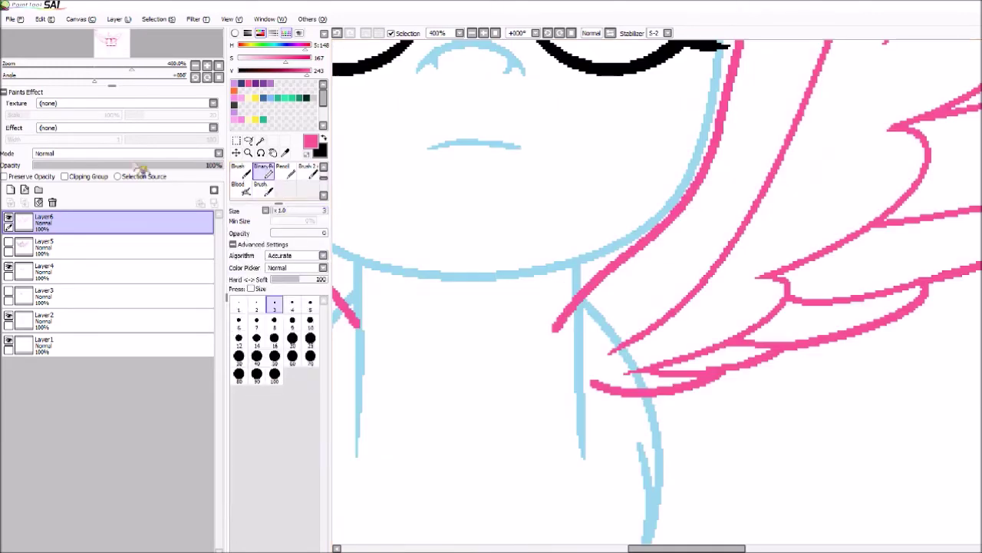
pyautogui.scroll(4, 503, 353)
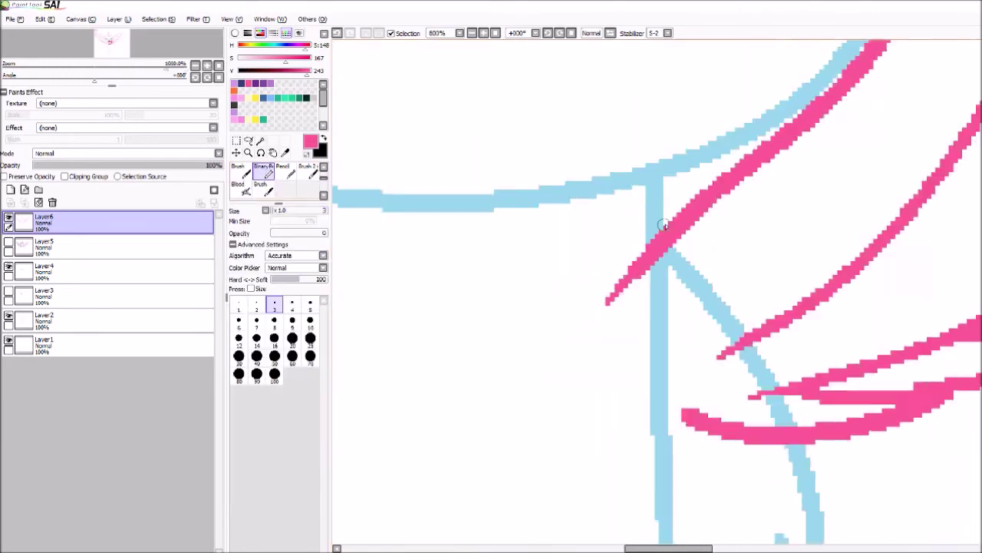
pyautogui.moveTo(649, 283); pyautogui.dragTo(885, 239)
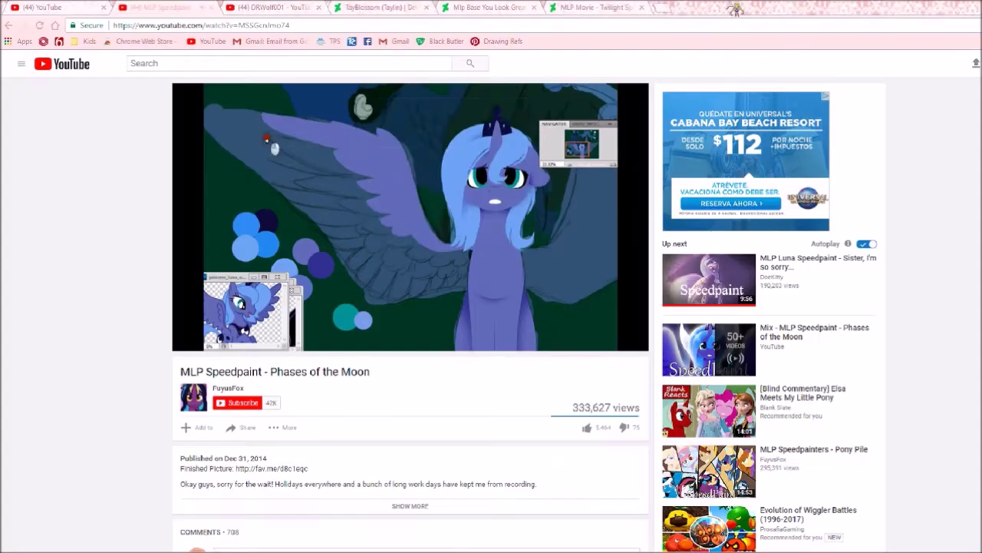
# Switch to the browser, search for "Twilight sparkle color guide" and open one of the image results.
pyautogui.hotkey('ctrl', 't')
pyautogui.write('Twilight sparkle color guide')
pyautogui.press('Return')
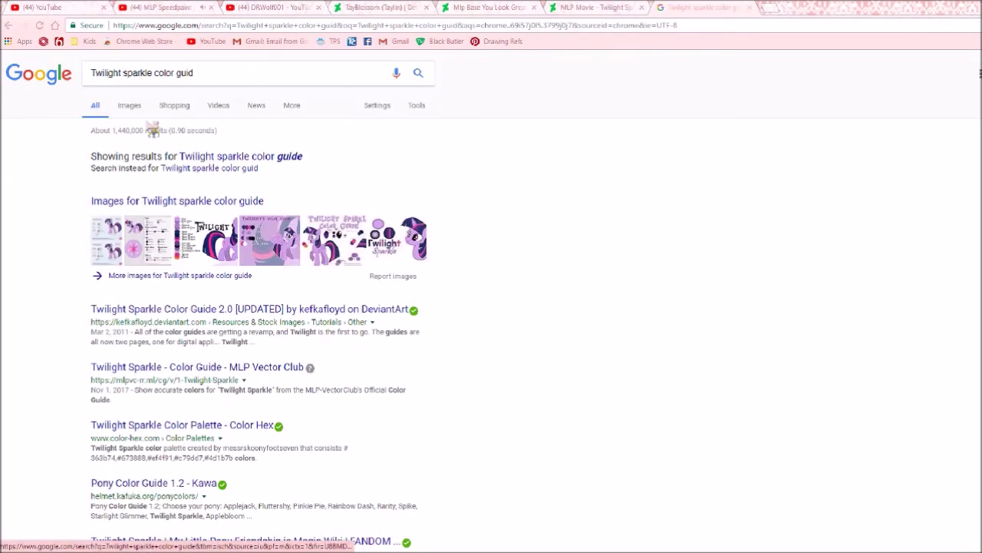
pyautogui.click(128, 105)
pyautogui.click(586, 250)
pyautogui.rightClick(405, 318)
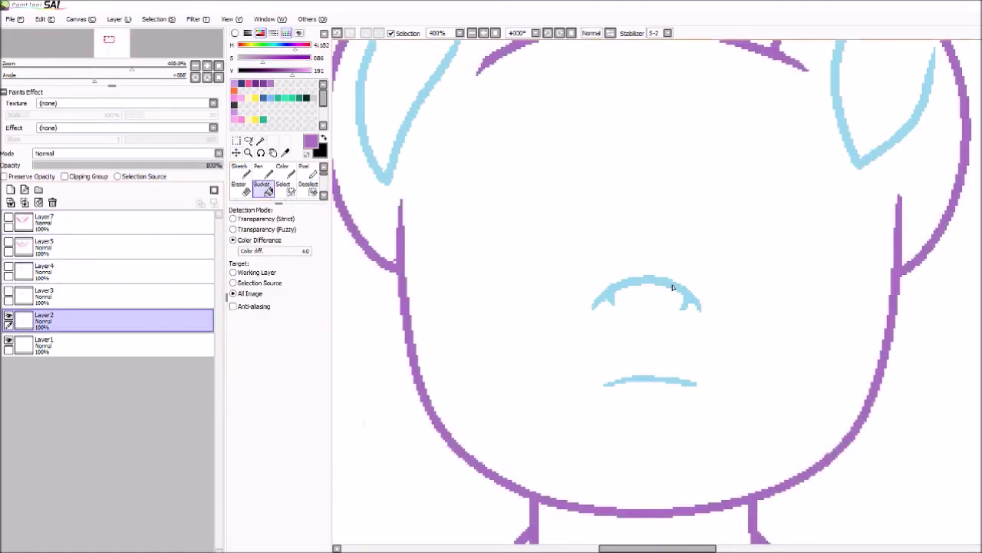
# Recolor the remaining blue ear, nose and mouth lines purple with the Bucket and touch up the body outline.
pyautogui.click(800, 239)
pyautogui.scroll(6, 537, 322)
pyautogui.click(263, 171)
pyautogui.scroll(-7, 432, 222)
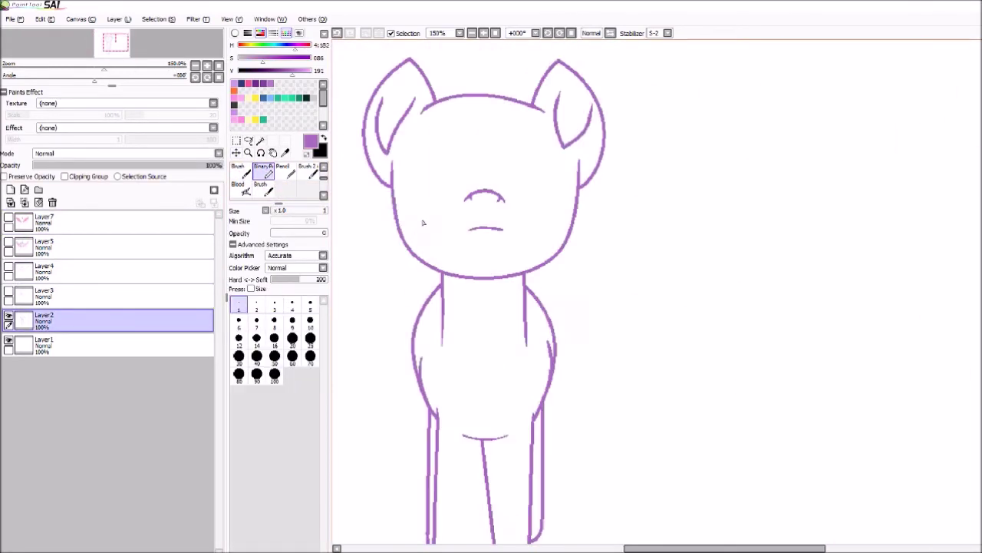
pyautogui.scroll(8, 537, 368)
pyautogui.scroll(-6, 572, 330)
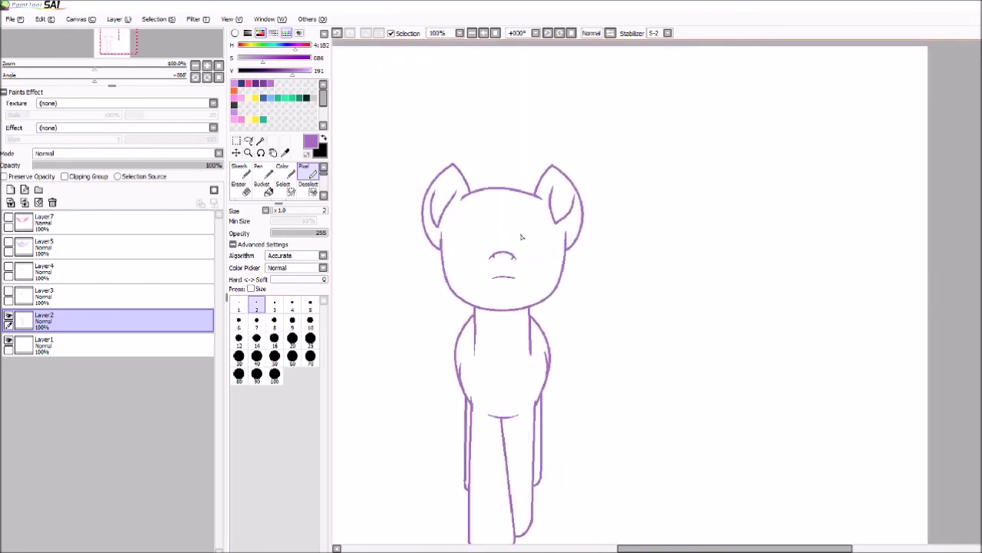
pyautogui.scroll(5, 485, 209)
pyautogui.scroll(-5, 486, 209)
# Fill the pony's head, ears and body with light purple and the hind legs with a darker purple.
pyautogui.scroll(-3, 570, 314)
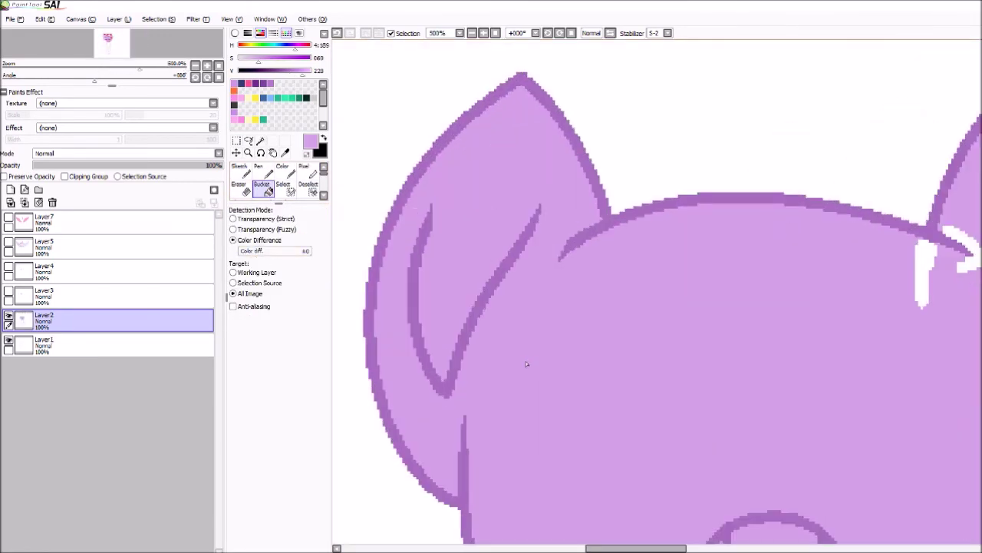
pyautogui.scroll(4, 526, 364)
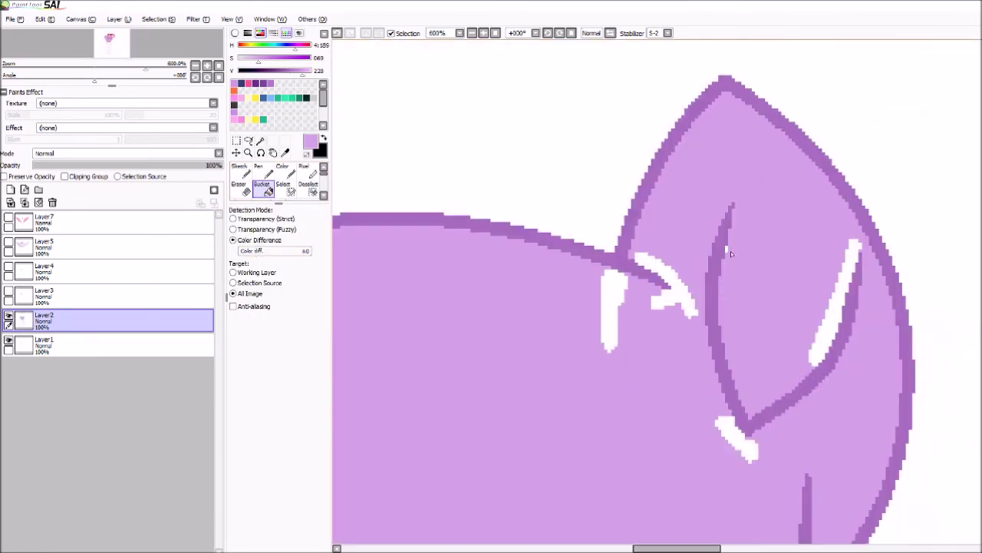
pyautogui.scroll(-2, 778, 435)
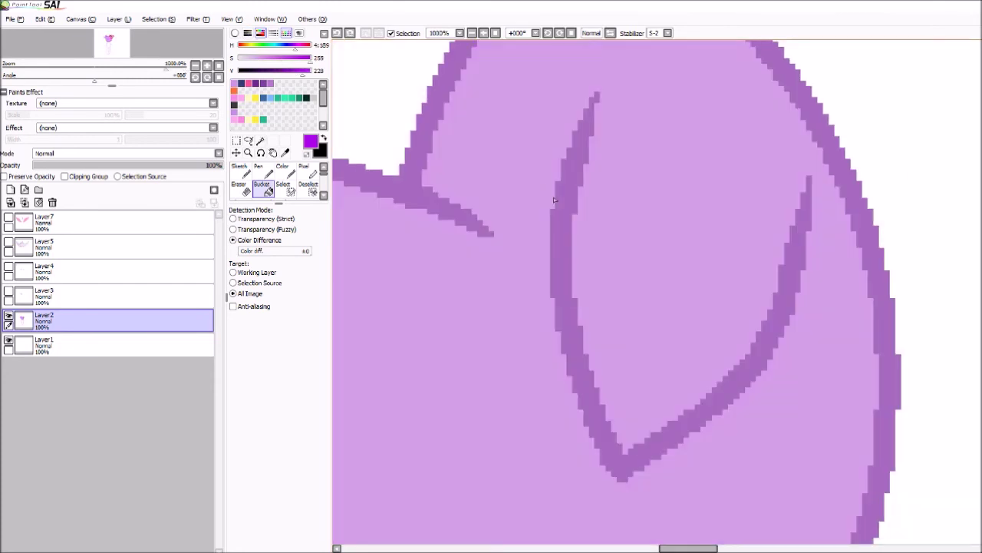
pyautogui.scroll(-4, 554, 201)
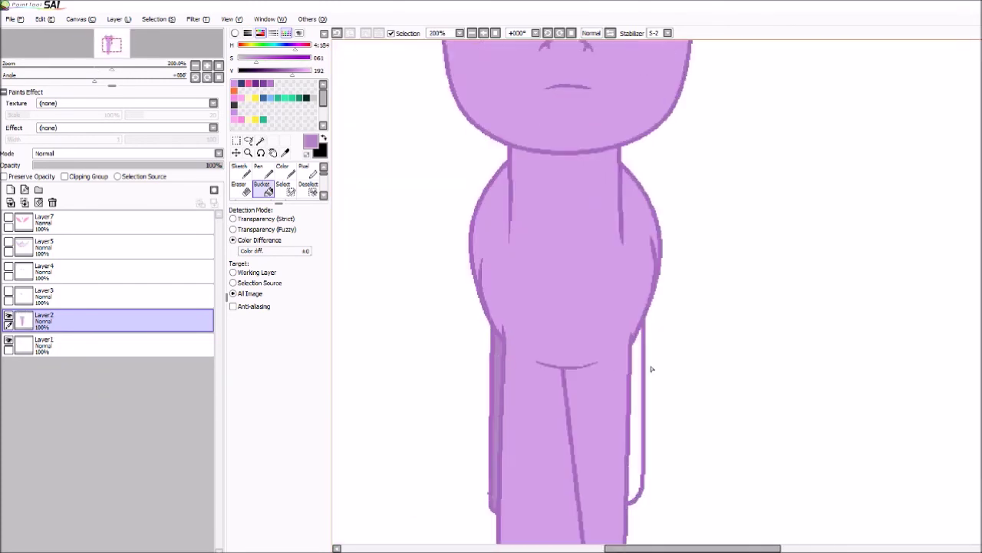
# Show the pink wings and horn layer over the colored body and set its opacity to 50%.
pyautogui.scroll(-2, 649, 368)
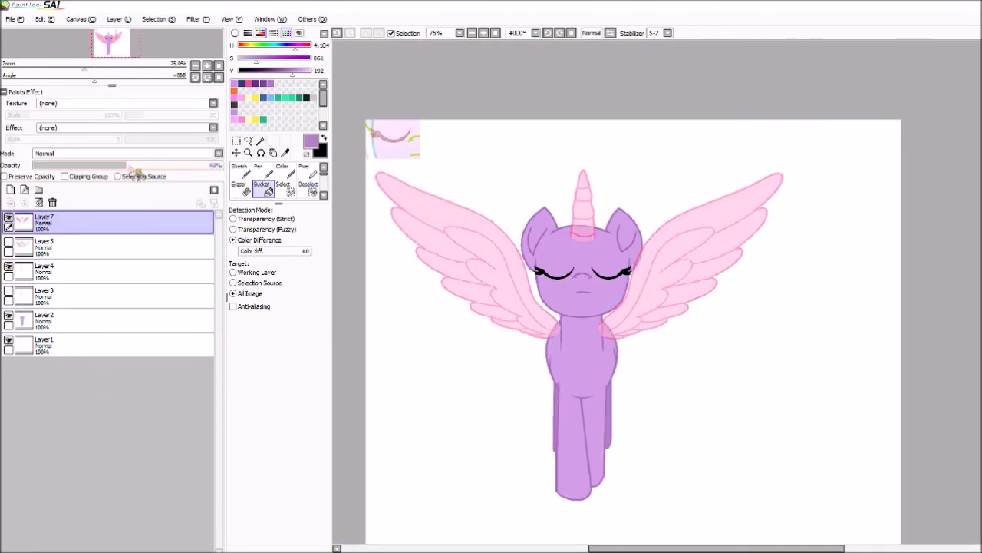
pyautogui.scroll(3, 637, 292)
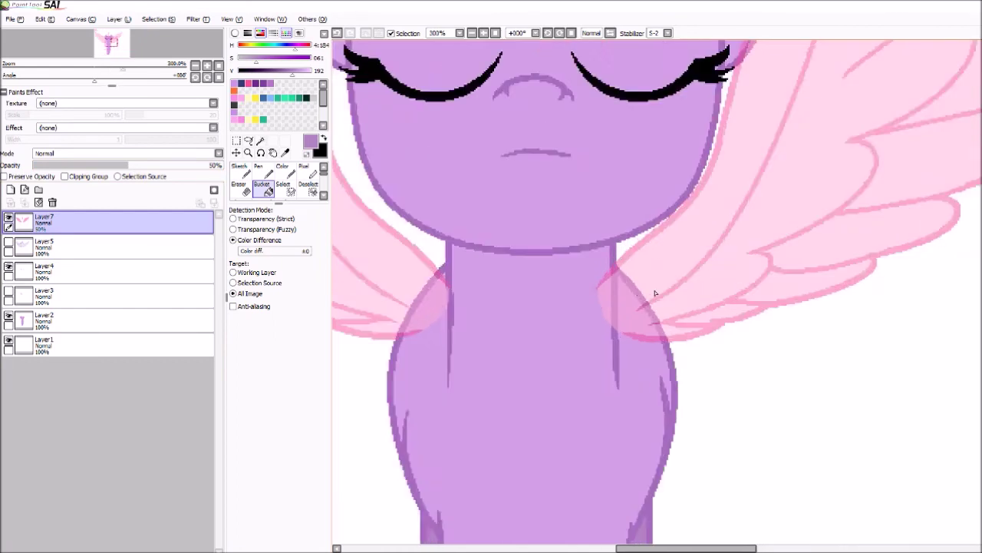
pyautogui.scroll(-3, 637, 292)
pyautogui.scroll(1, 637, 293)
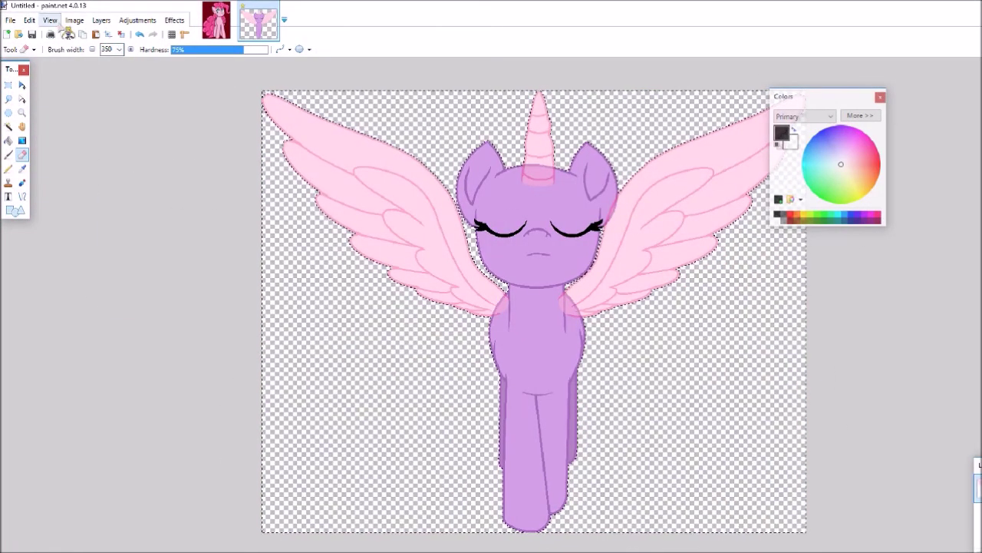
# In paint.net, add the pink watermark text "TAYBARBASES" in the Crewniverse font at the canvas's lower-right corner.
pyautogui.click(139, 50)
pyautogui.click(176, 222)
pyautogui.write('sunbeam')
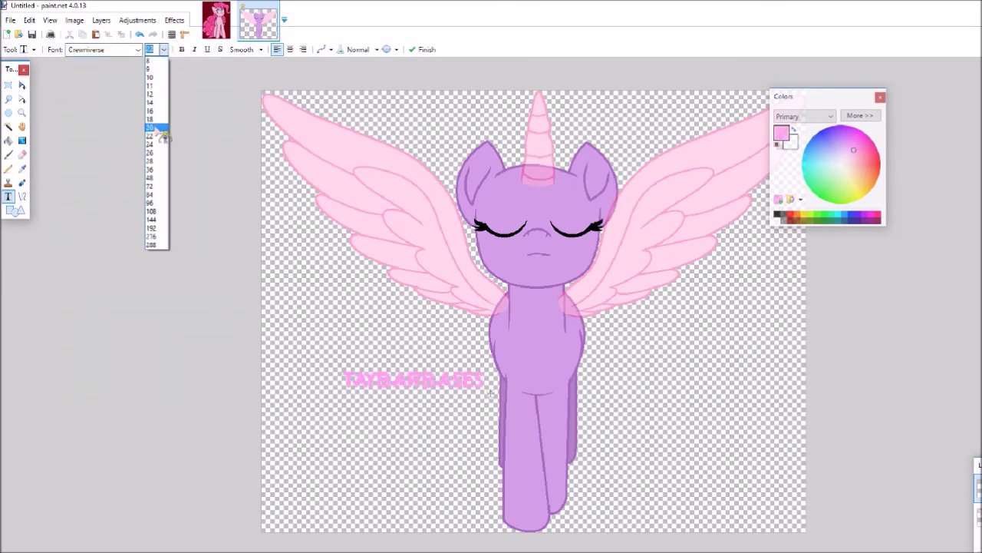
pyautogui.moveTo(770, 516); pyautogui.dragTo(763, 516)
# Adjust the watermark layer's opacity in its layer properties and clear the selection.
pyautogui.press('F4')
pyautogui.click(548, 339)
pyautogui.press('F4')
pyautogui.moveTo(561, 317); pyautogui.dragTo(569, 317)
pyautogui.click(545, 337)
pyautogui.click(9, 85)
pyautogui.hotkey('ctrl', 'd')
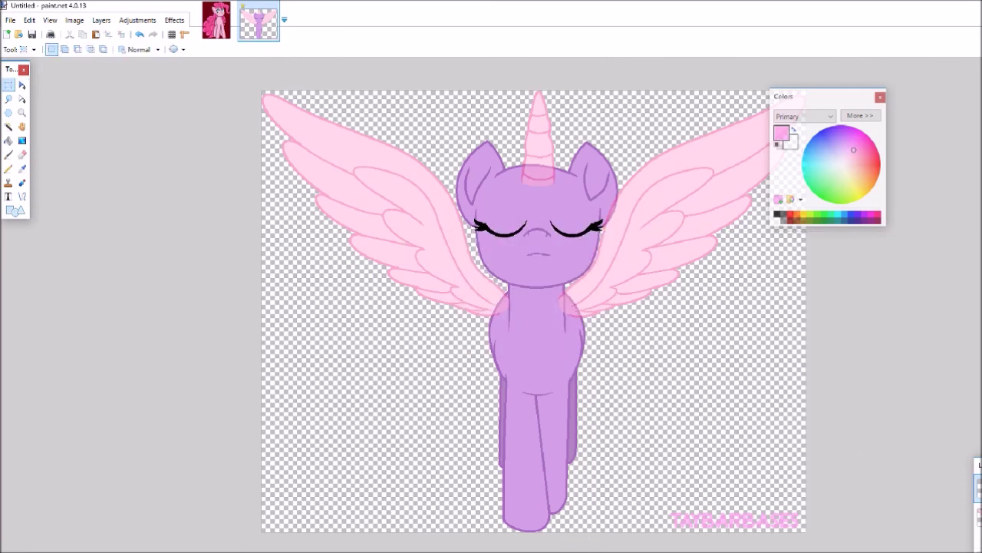